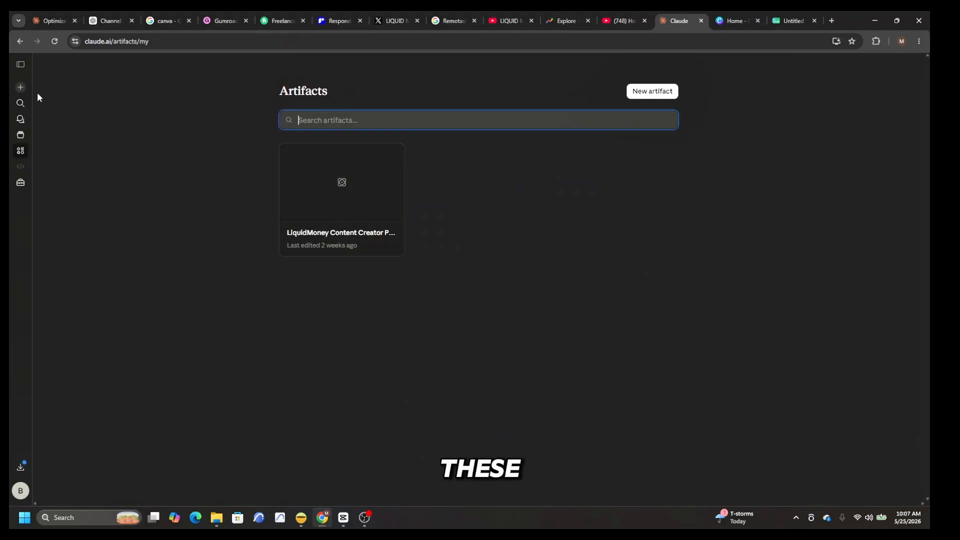
{"action": "left_click", "coordinate": [21, 103]}
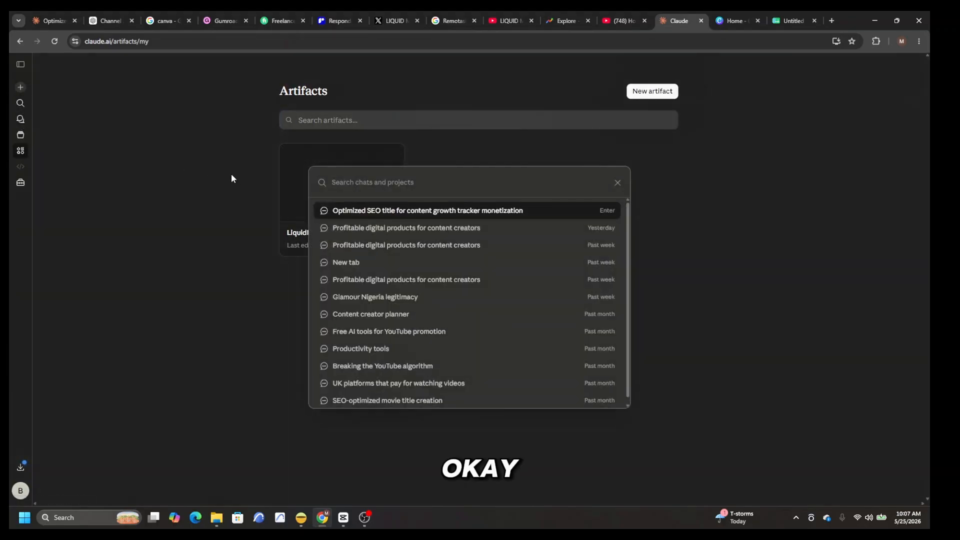
{"action": "left_click", "coordinate": [232, 175]}
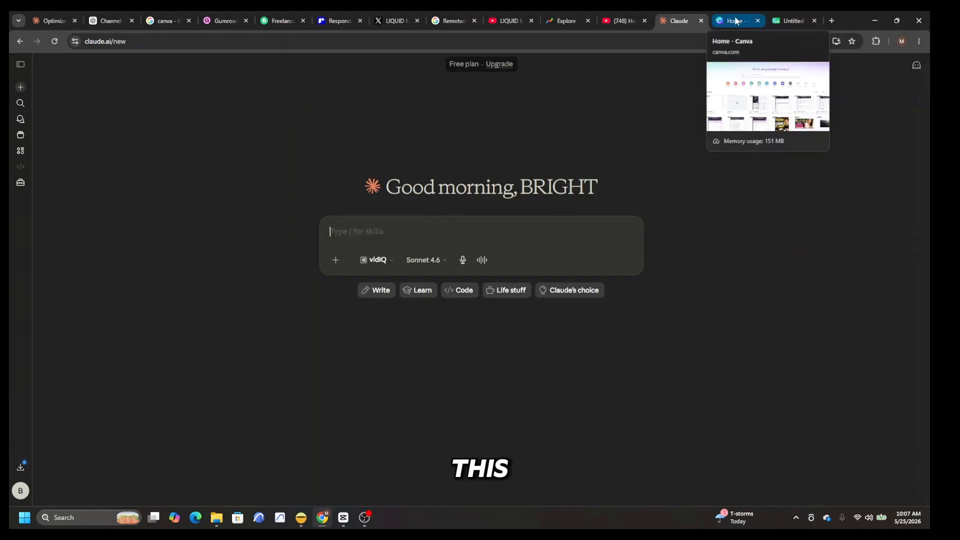
Step: Switch to Canva and look through the recent planner designs
{"action": "left_click", "coordinate": [736, 21]}
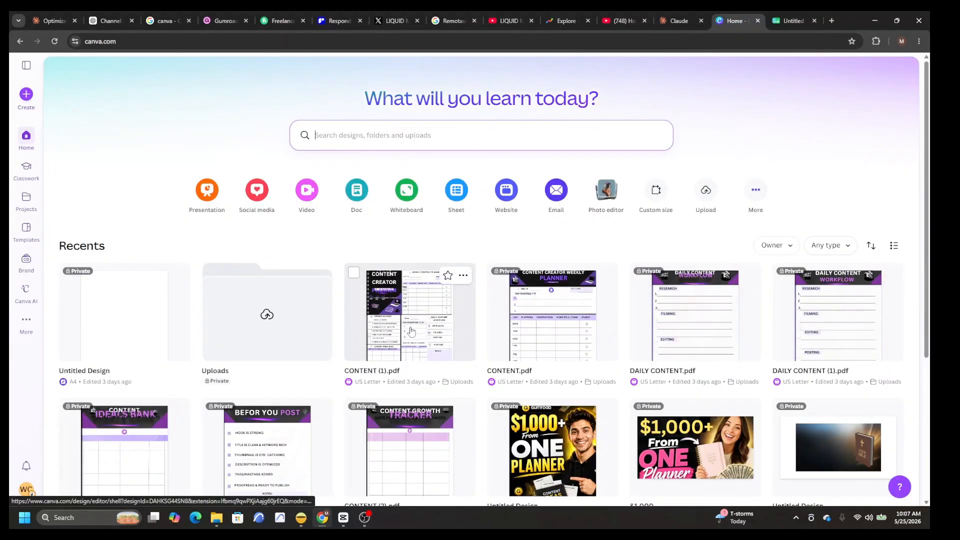
{"action": "scroll", "coordinate": [398, 405], "scroll_direction": "down", "scroll_amount": 4}
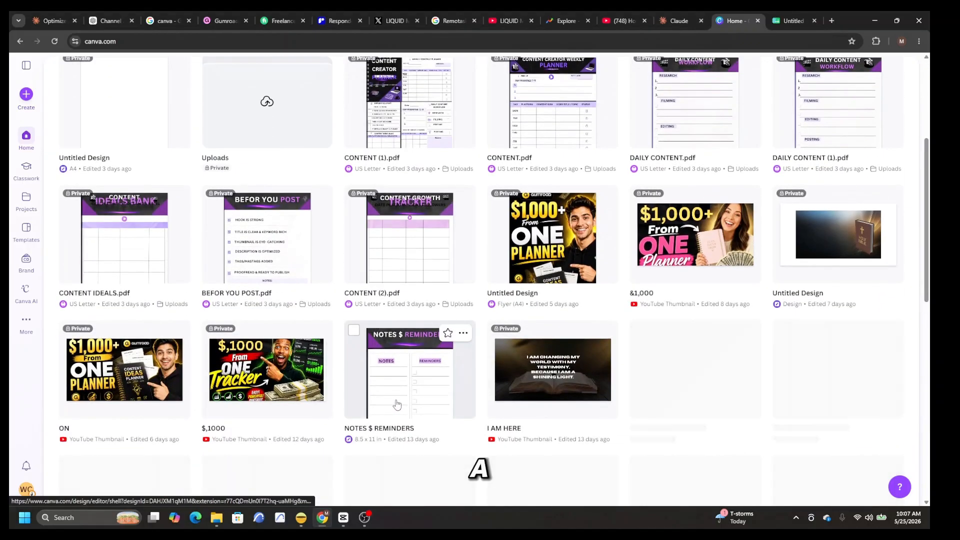
{"action": "scroll", "coordinate": [397, 404], "scroll_direction": "down", "scroll_amount": 6}
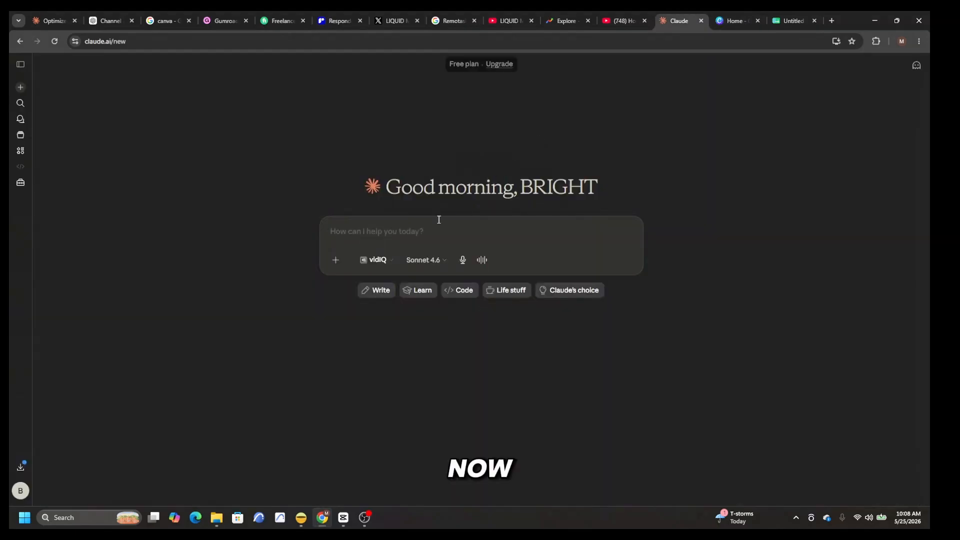
Step: Switch to Claude and submit the prompt "create content creator planner" in a new chat
{"action": "left_click", "coordinate": [439, 220]}
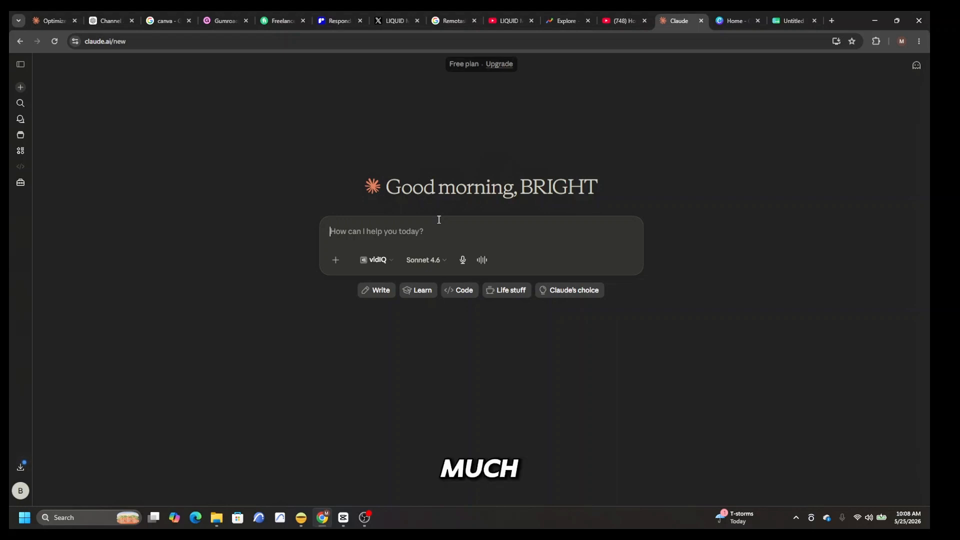
{"action": "type", "text": "create content creator planner"}
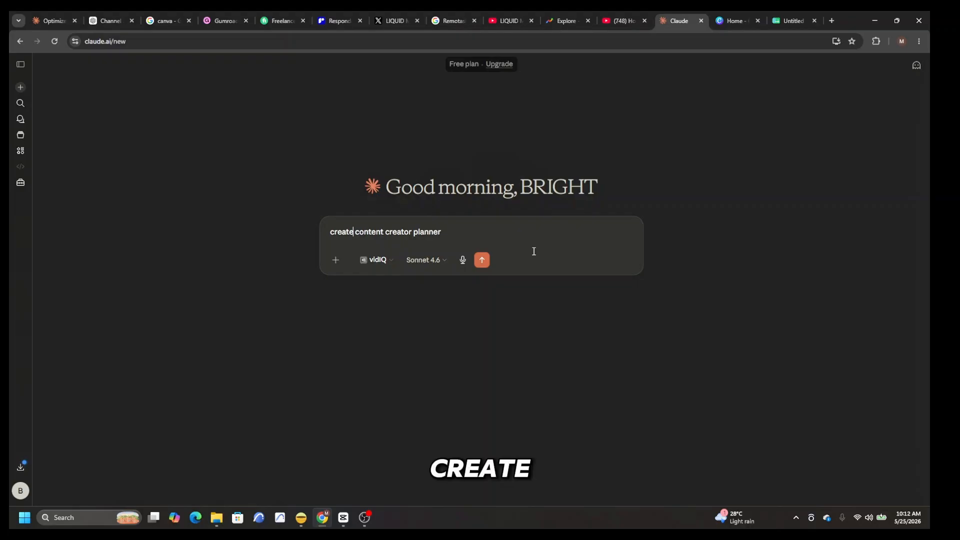
{"action": "left_click", "coordinate": [482, 261]}
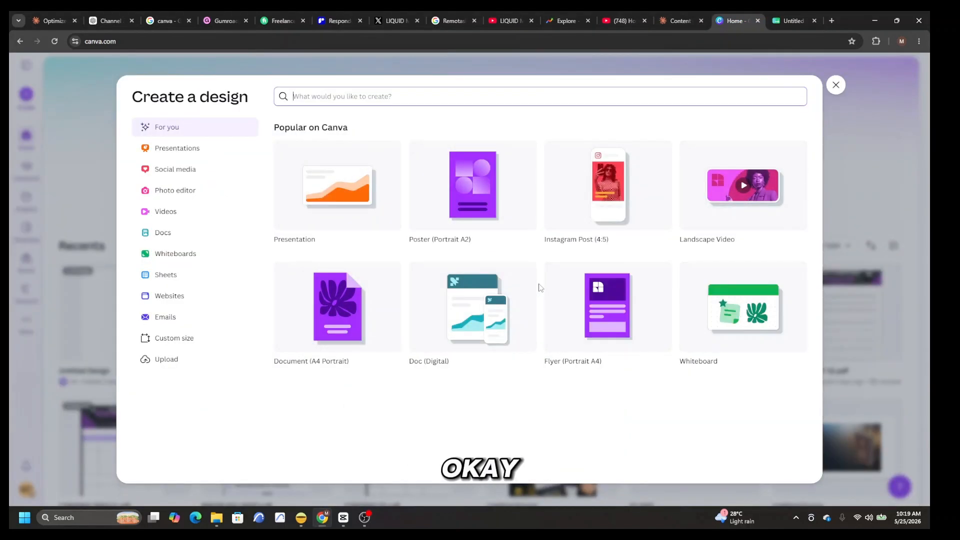
Step: Create a blank Document (A4 Portrait) in Canva and view its ruler and guide settings
{"action": "left_click", "coordinate": [337, 327]}
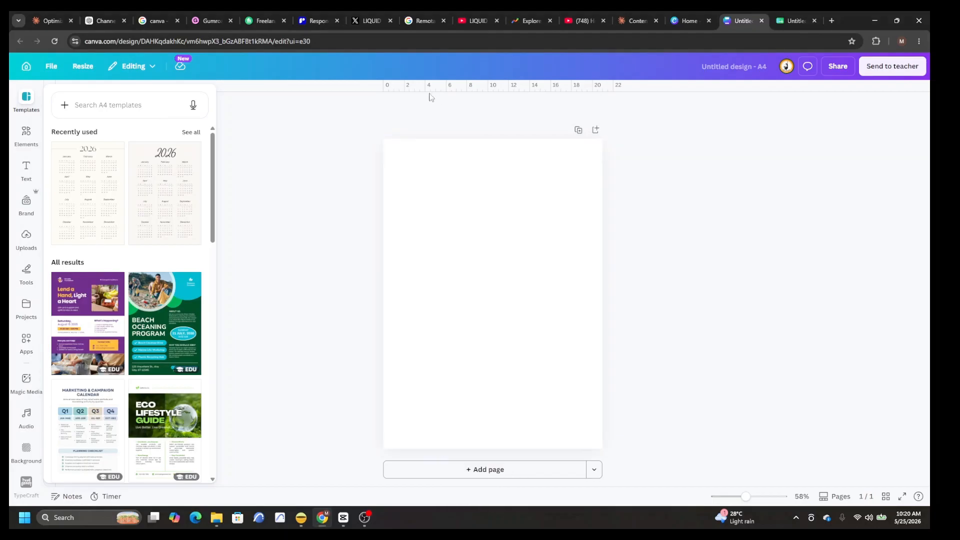
{"action": "left_click", "coordinate": [51, 66]}
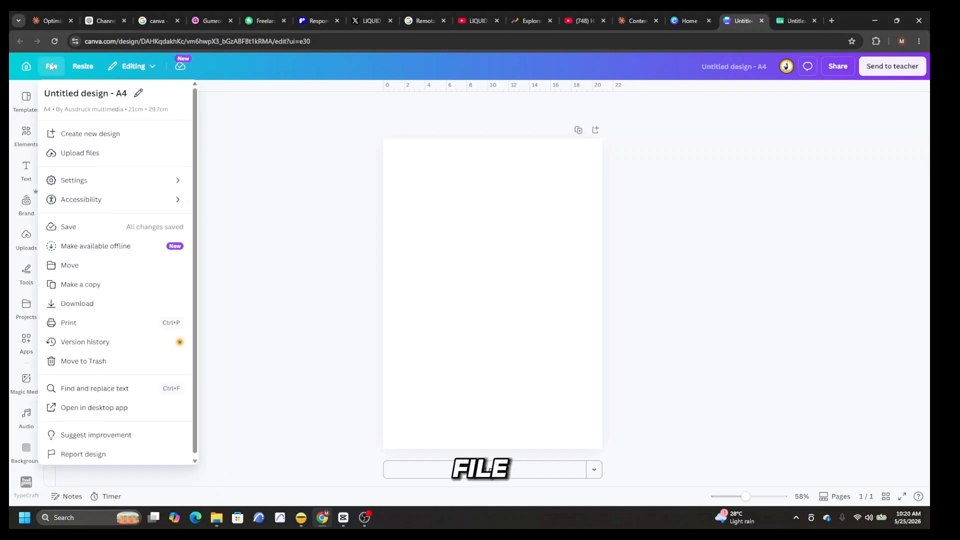
{"action": "left_click", "coordinate": [85, 183]}
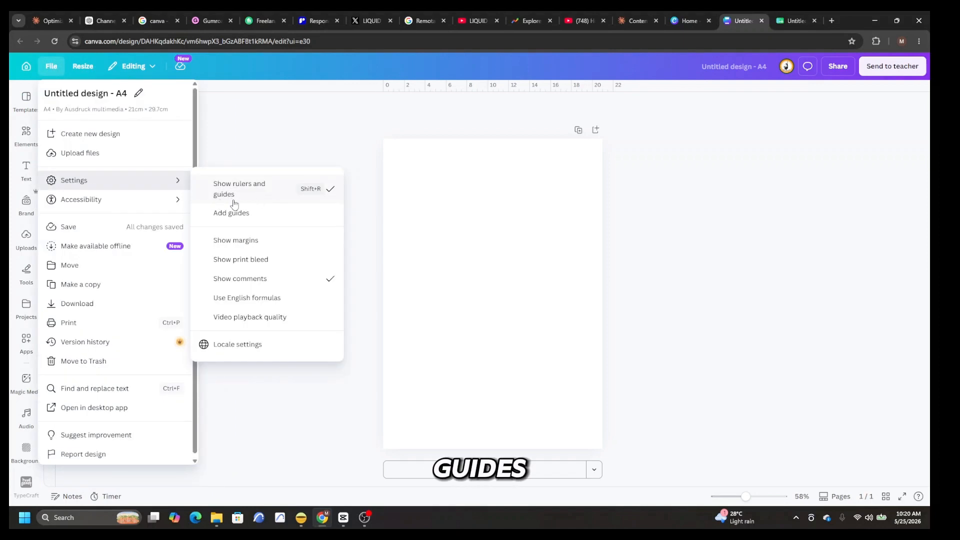
{"action": "left_click", "coordinate": [596, 246]}
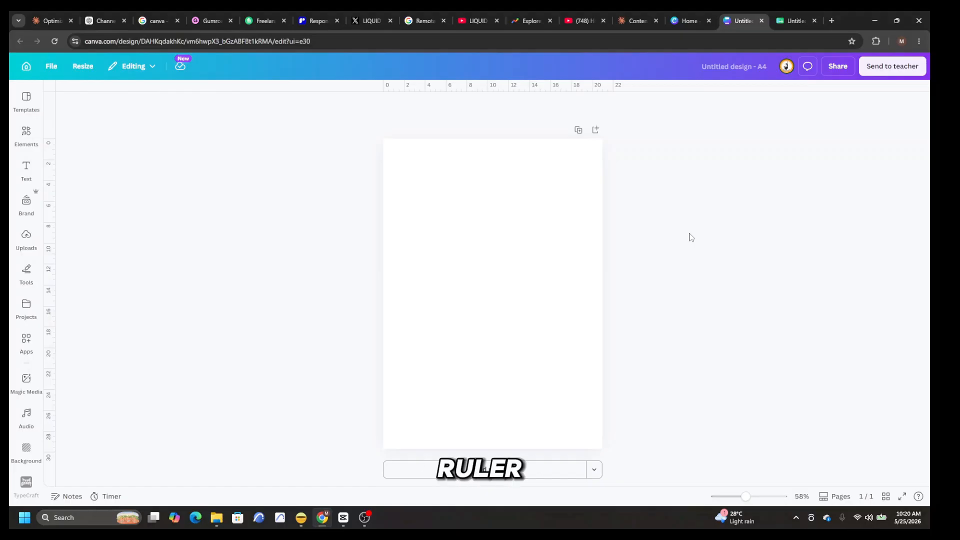
Step: Place two vertical and two horizontal guides on the blank page, each about 2 cm in from a page edge
{"action": "left_click_drag", "start_coordinate": [49, 310], "coordinate": [406, 323]}
{"action": "left_click_drag", "start_coordinate": [48, 295], "coordinate": [580, 295]}
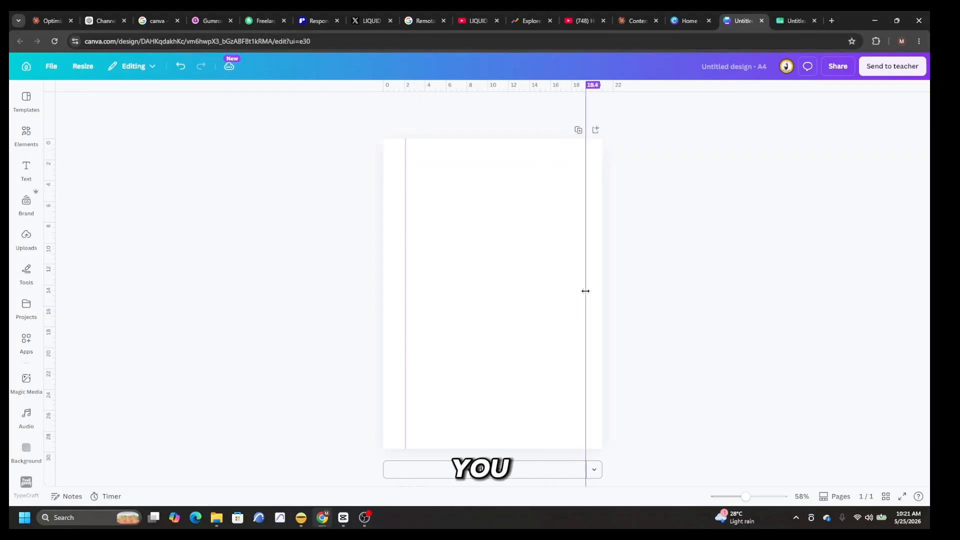
{"action": "left_click_drag", "start_coordinate": [475, 86], "coordinate": [498, 161]}
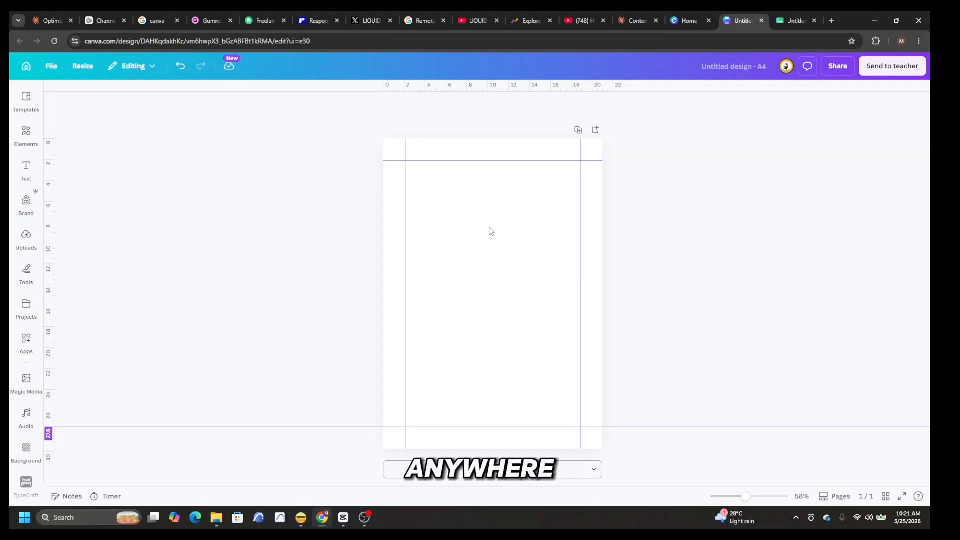
{"action": "left_click", "coordinate": [385, 269]}
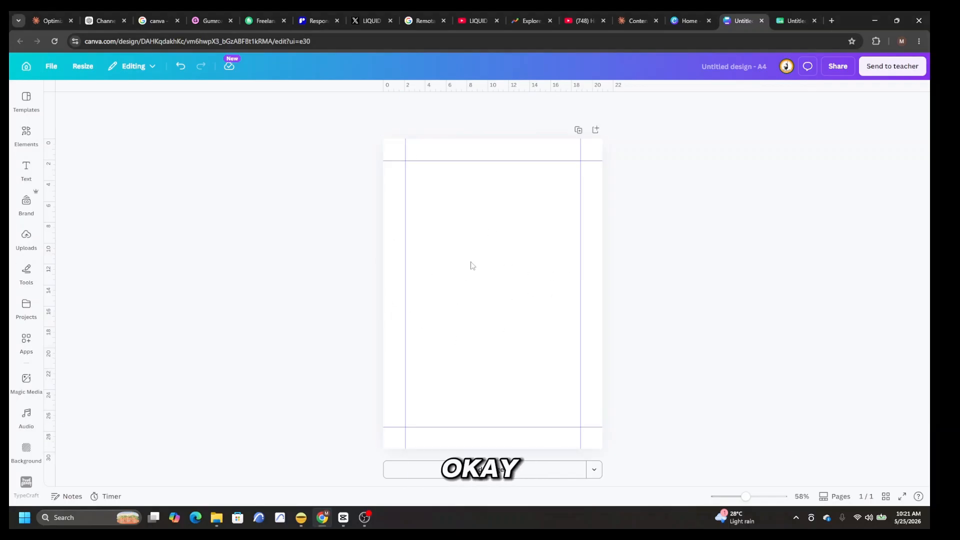
{"action": "left_click", "coordinate": [476, 274]}
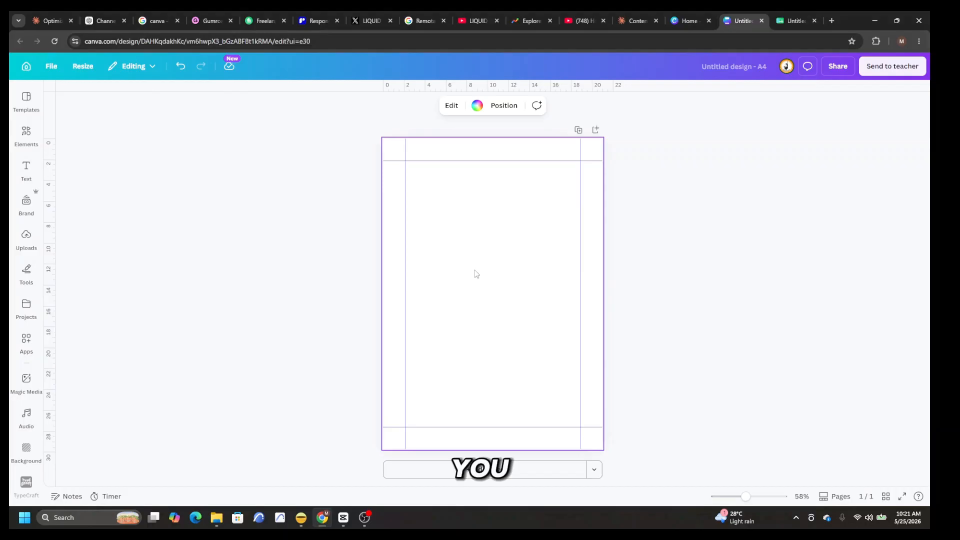
{"action": "left_click", "coordinate": [478, 107]}
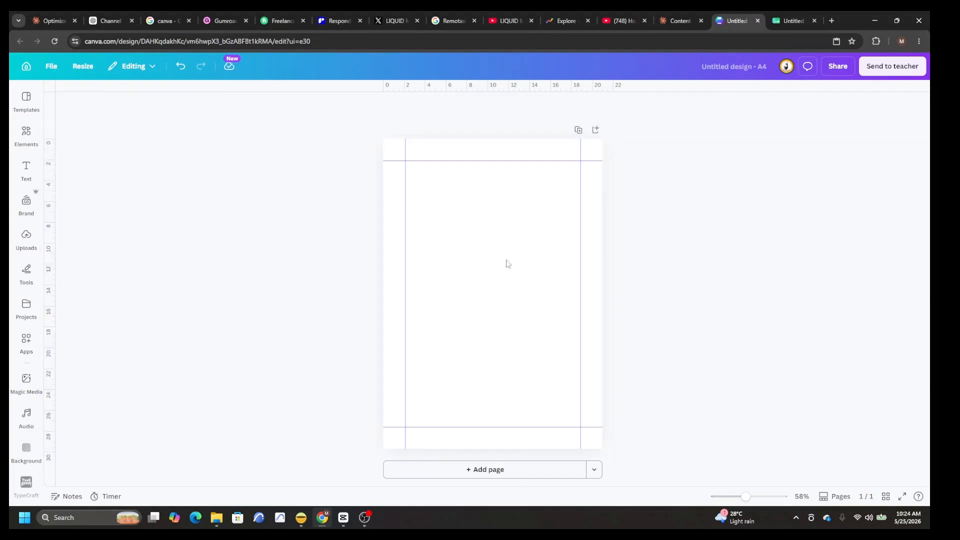
Step: Upload the Content Creator Success Planner mockup image, place it on the page and adjust its size and position
{"action": "left_click", "coordinate": [26, 236]}
{"action": "left_click", "coordinate": [120, 129]}
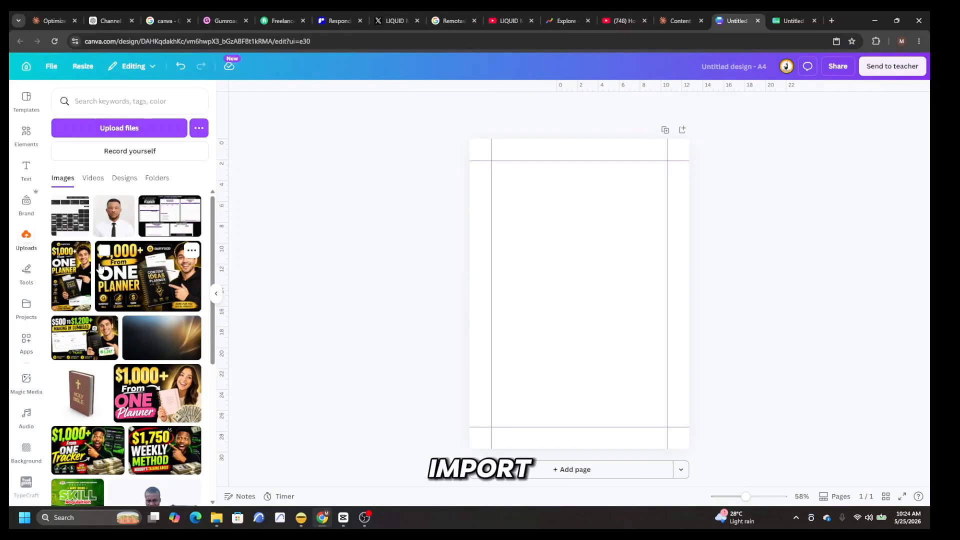
{"action": "left_click_drag", "start_coordinate": [597, 385], "coordinate": [591, 450]}
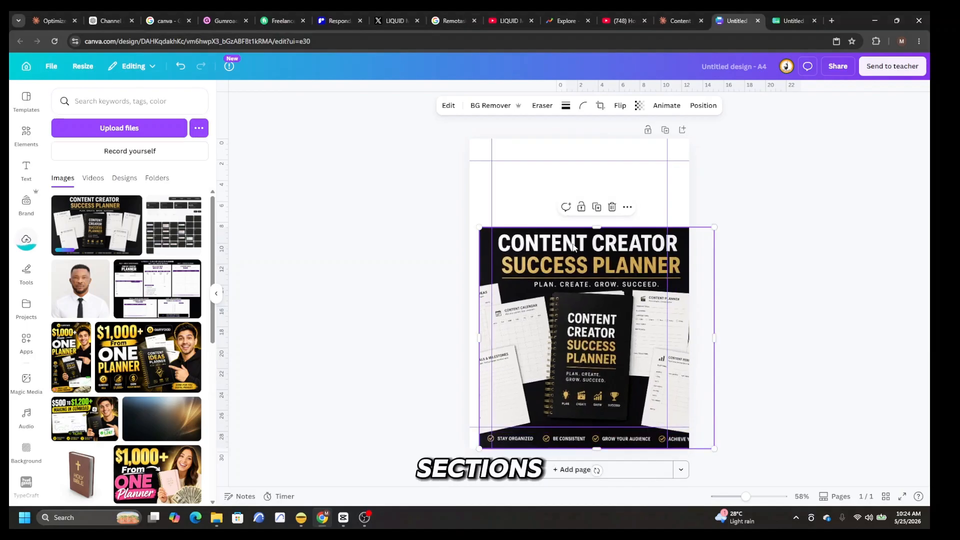
{"action": "left_click_drag", "start_coordinate": [734, 140], "coordinate": [640, 183]}
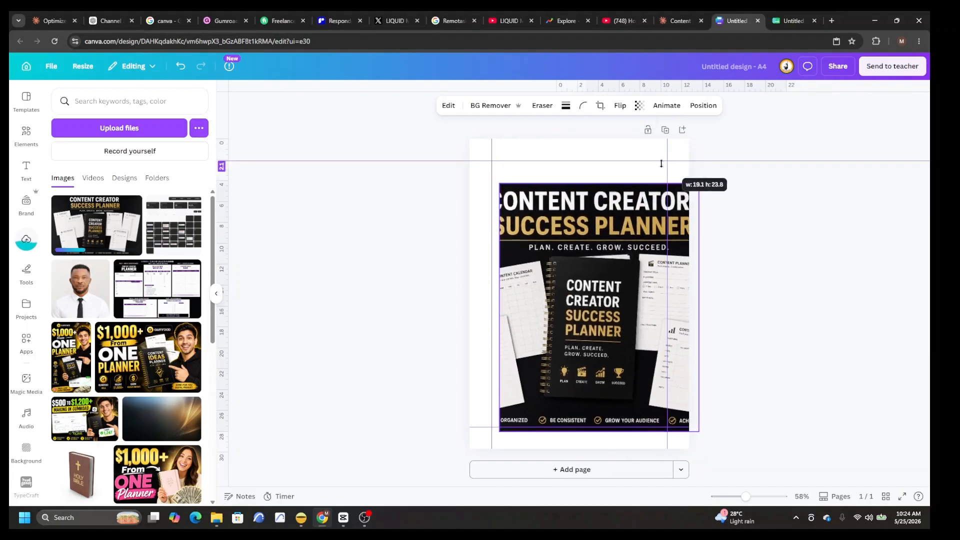
{"action": "left_click_drag", "start_coordinate": [611, 281], "coordinate": [600, 267]}
Step: Shift the enlarged mockup image around to examine its individual planner sheets and cover
{"action": "scroll", "coordinate": [601, 281], "scroll_direction": "up", "scroll_amount": 5}
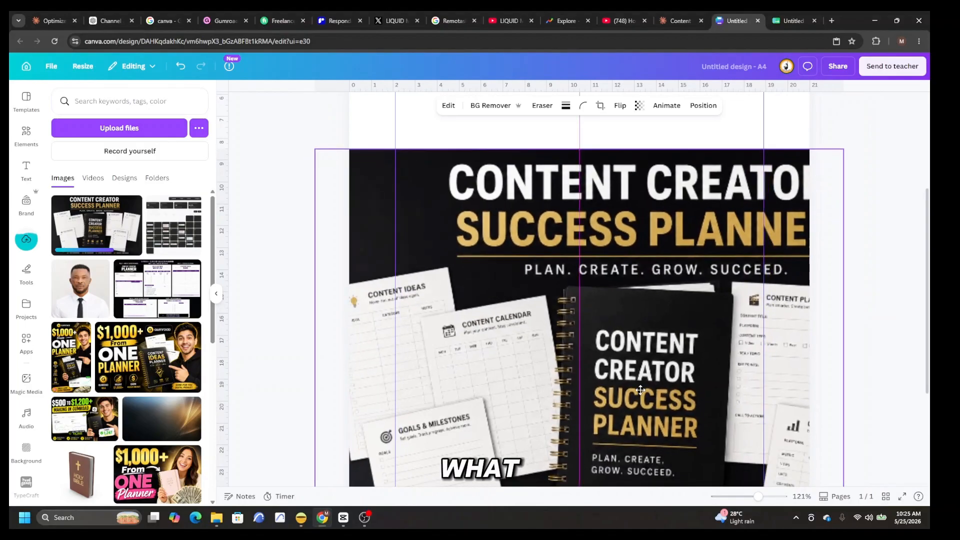
{"action": "left_click_drag", "start_coordinate": [641, 390], "coordinate": [691, 296]}
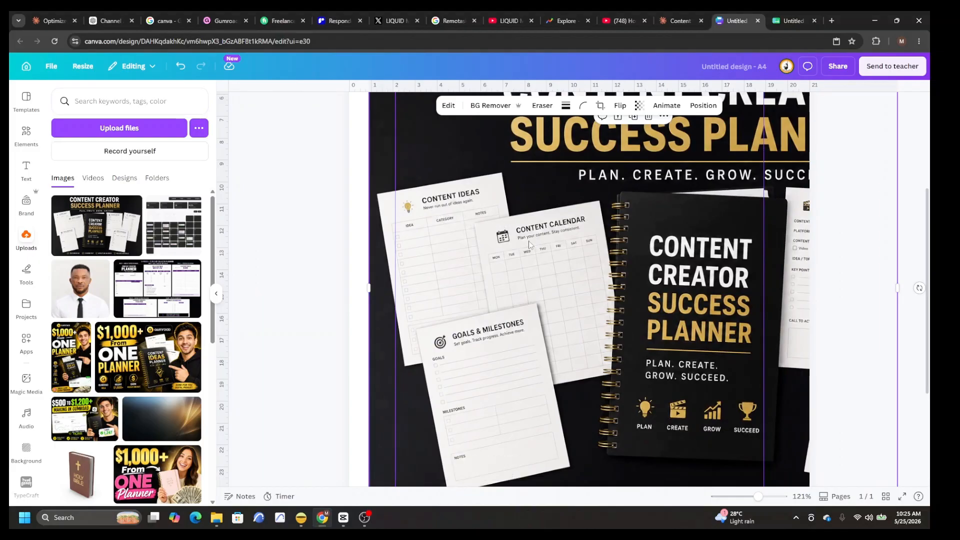
{"action": "left_click_drag", "start_coordinate": [644, 296], "coordinate": [485, 284]}
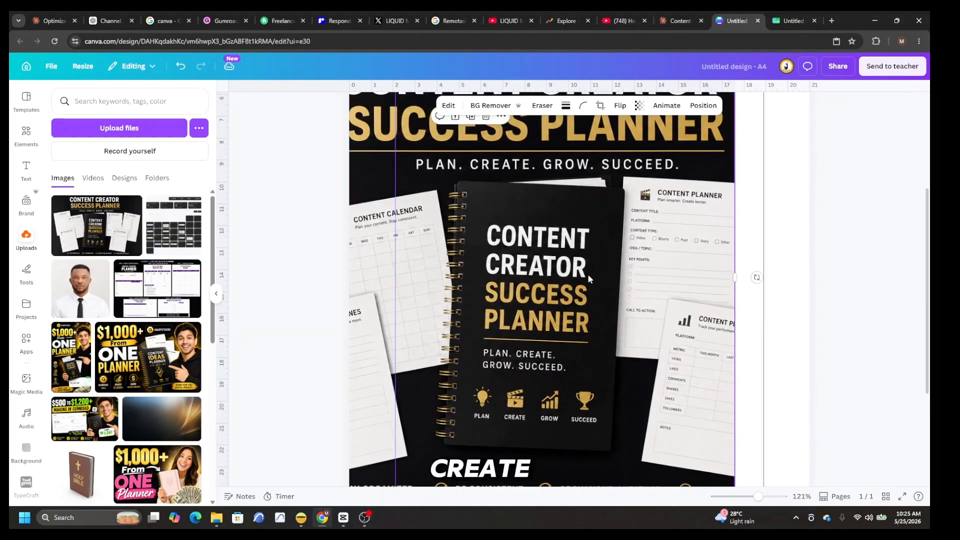
{"action": "left_click_drag", "start_coordinate": [613, 274], "coordinate": [729, 345]}
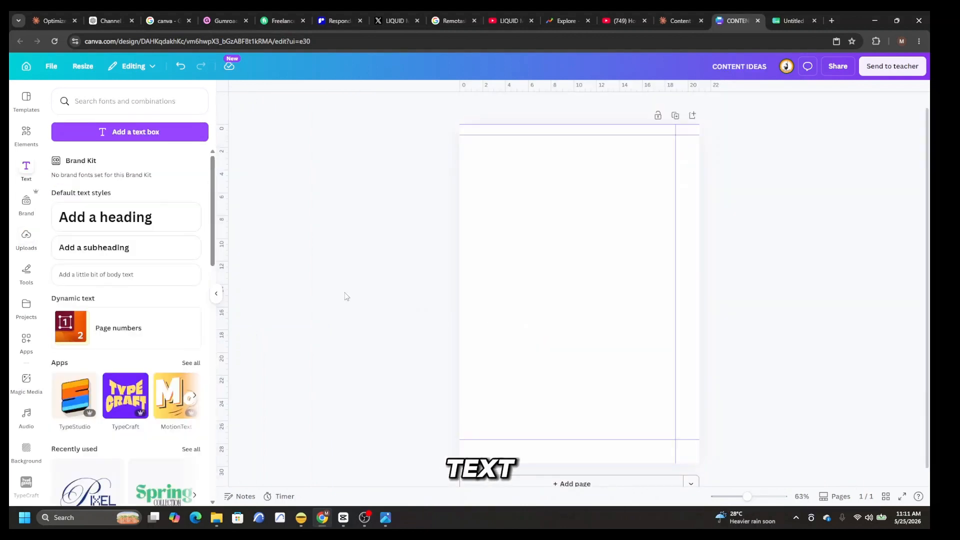
Step: Add a heading reading "CONTENT IDEAS" and position it near the page's upper edge
{"action": "left_click", "coordinate": [105, 217]}
{"action": "double_click", "coordinate": [682, 304]}
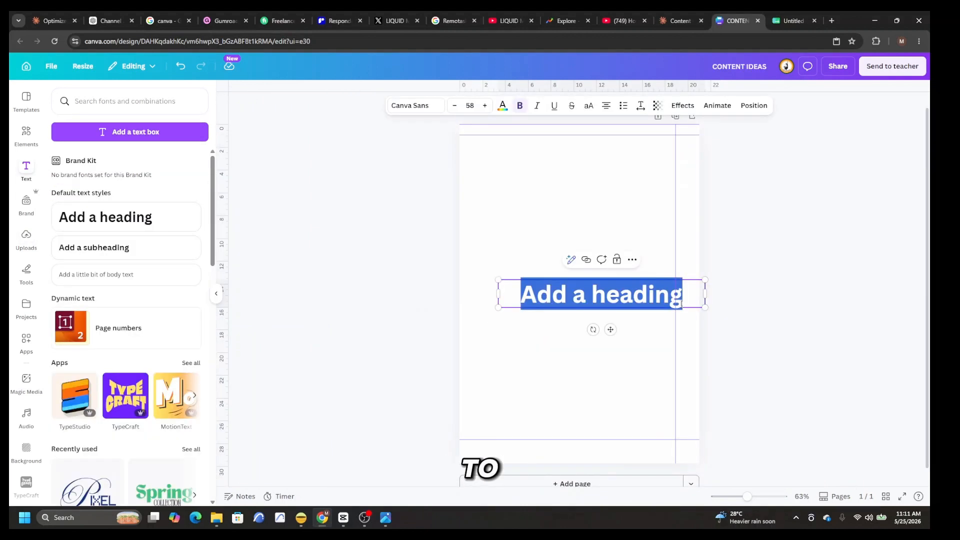
{"action": "key", "text": "BackSpace"}
{"action": "type", "text": "CONTENT IDEAS"}
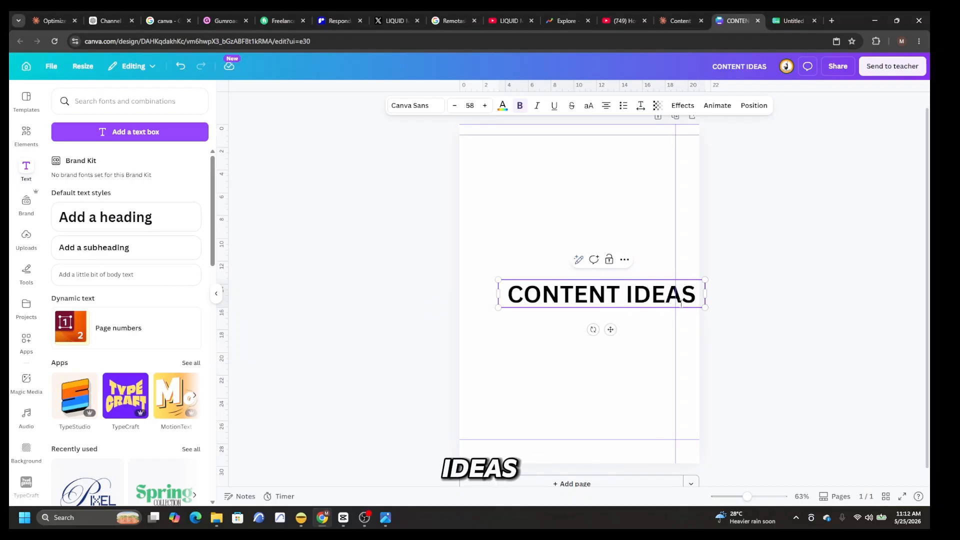
{"action": "left_click_drag", "start_coordinate": [681, 303], "coordinate": [654, 172]}
Step: Add the subheading "NEVER RUN OUT OF IDEAS AGAIN" beneath the title and shrink it to about 21.6 pt
{"action": "left_click", "coordinate": [105, 248]}
{"action": "key", "text": "BackSpace"}
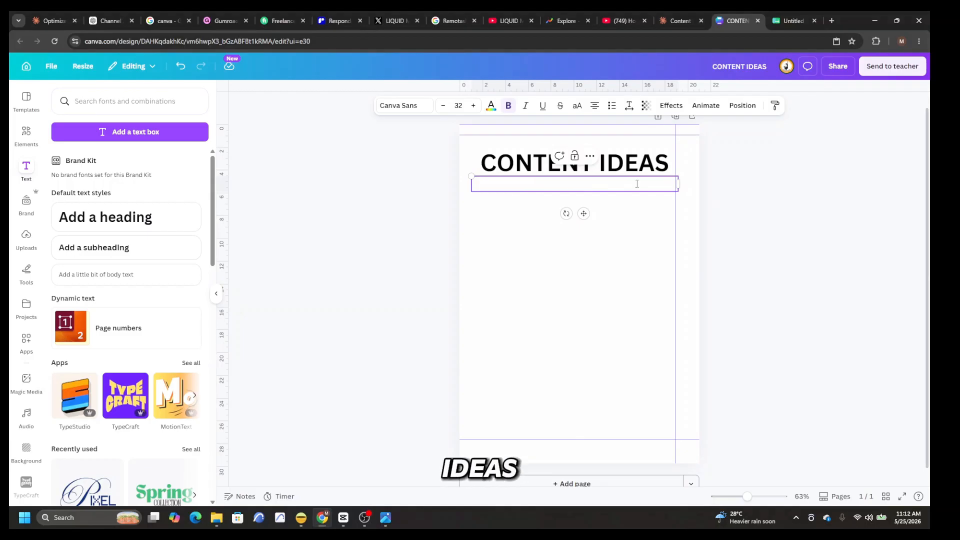
{"action": "type", "text": "NEVER R"}
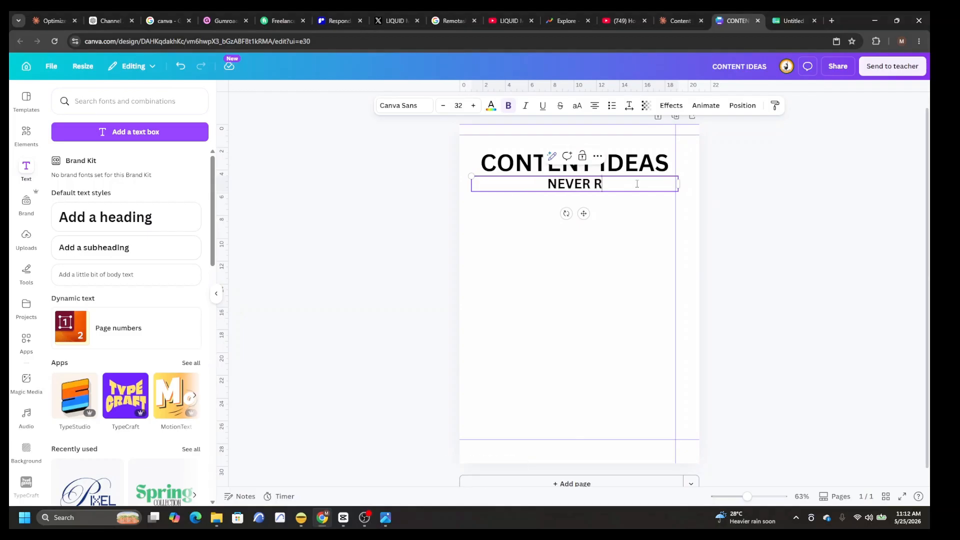
{"action": "type", "text": "UN OUT OF IDEAS AGAIN"}
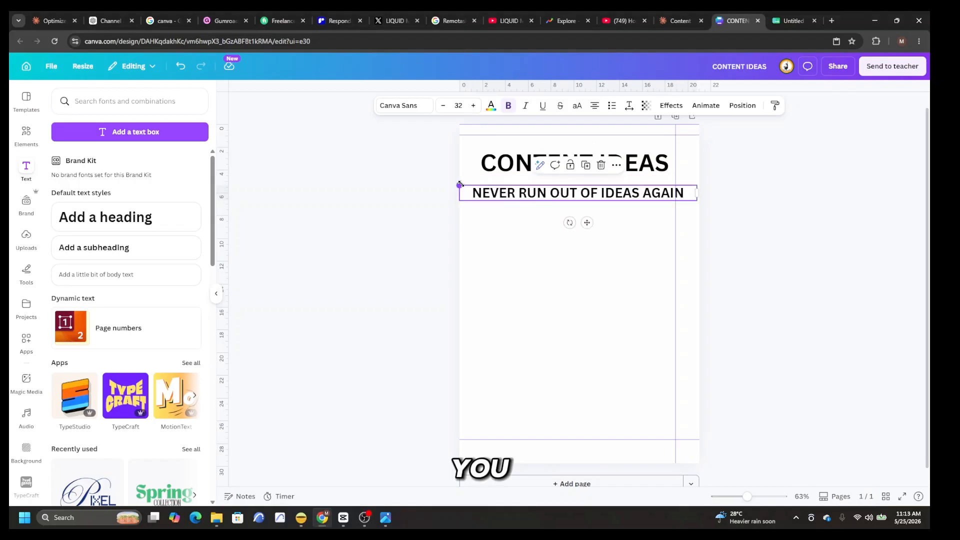
{"action": "left_click_drag", "start_coordinate": [457, 180], "coordinate": [519, 189]}
{"action": "left_click_drag", "start_coordinate": [587, 190], "coordinate": [583, 186]}
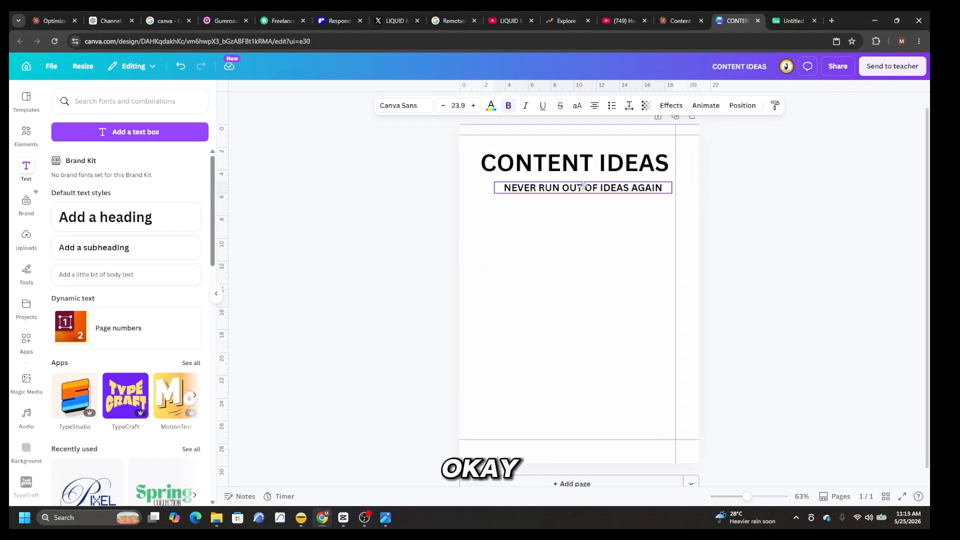
Step: Tighten the spacing between the title and its subheading, and centre the subheading horizontally on the page
{"action": "left_click", "coordinate": [581, 157]}
{"action": "left_click", "coordinate": [743, 105]}
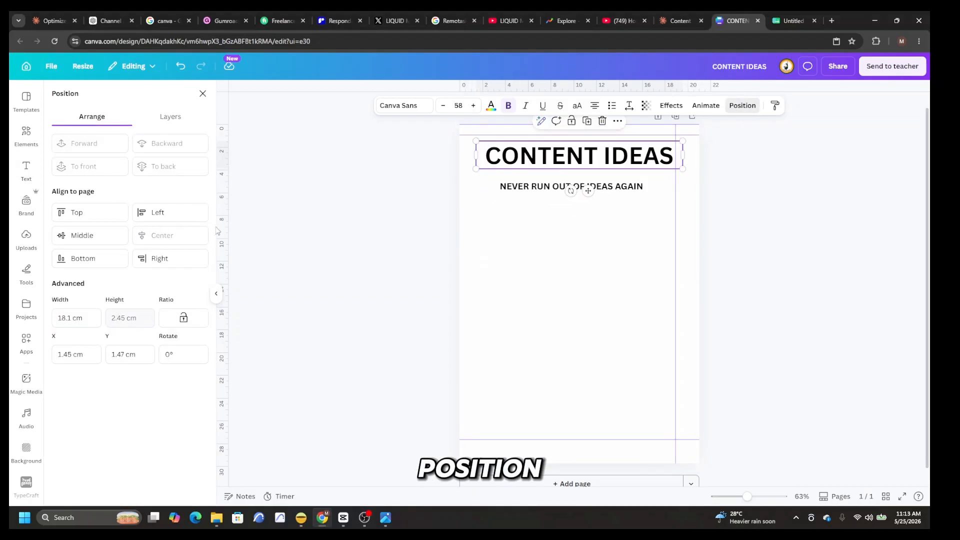
{"action": "left_click", "coordinate": [364, 201]}
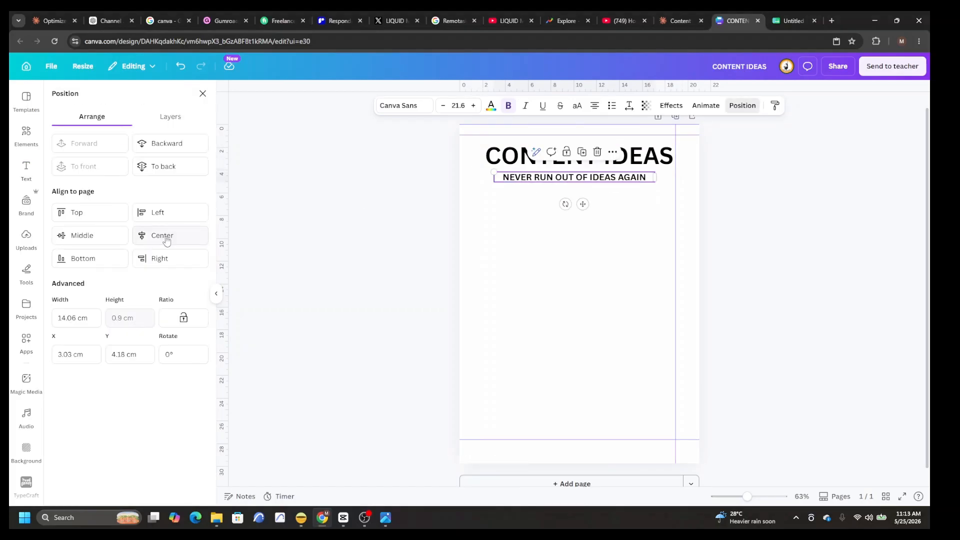
{"action": "left_click", "coordinate": [168, 239]}
{"action": "left_click", "coordinate": [756, 208]}
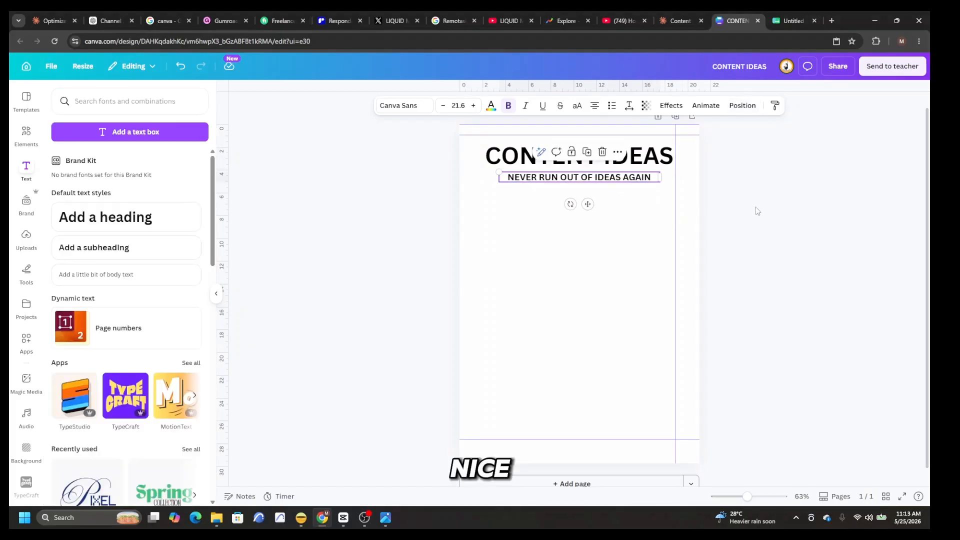
{"action": "left_click", "coordinate": [757, 207]}
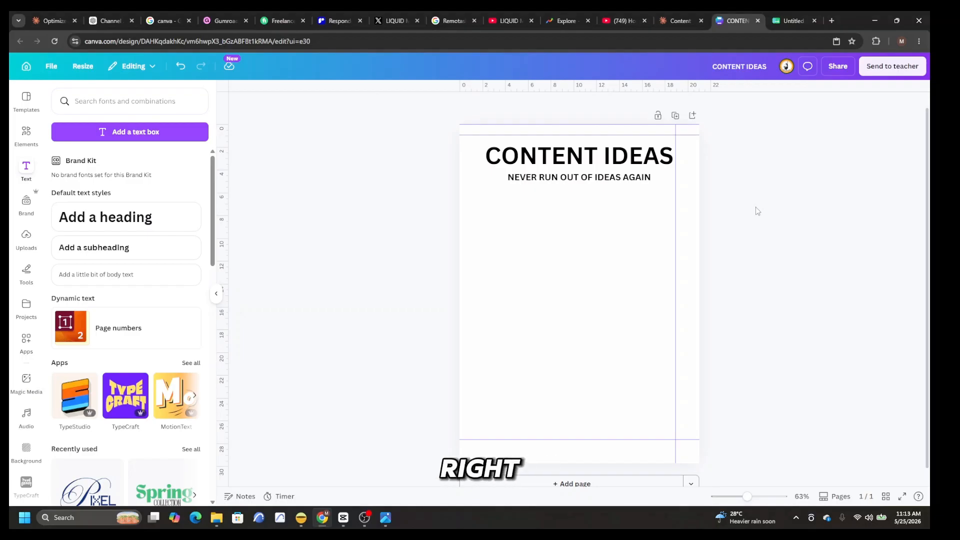
Step: Add a heading reading "IDEAS GATEGORY NOTES", widened to one line and scaled to about 37.1 pt to fit the page
{"action": "left_click", "coordinate": [130, 224]}
{"action": "type", "text": "IDEAS"}
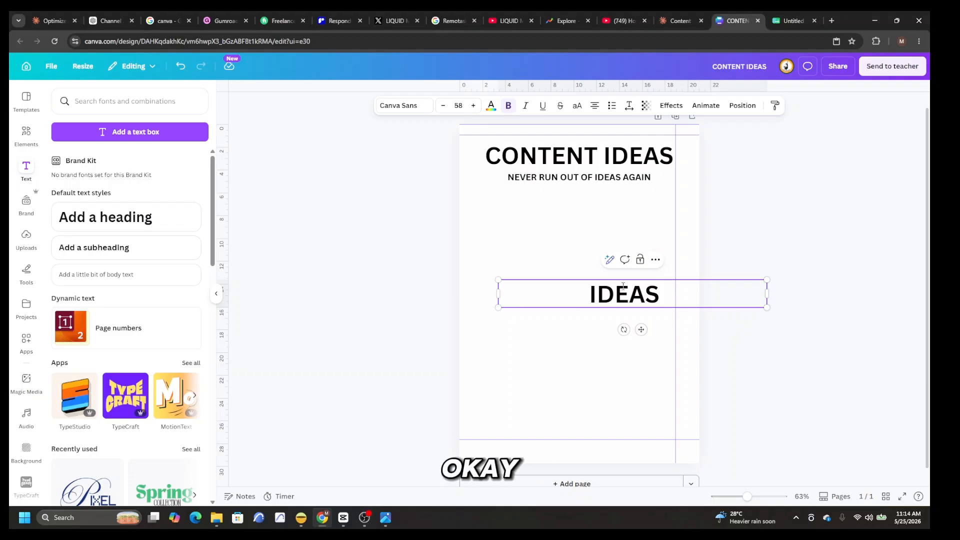
{"action": "type", "text": "   GATEGORY NOTES"}
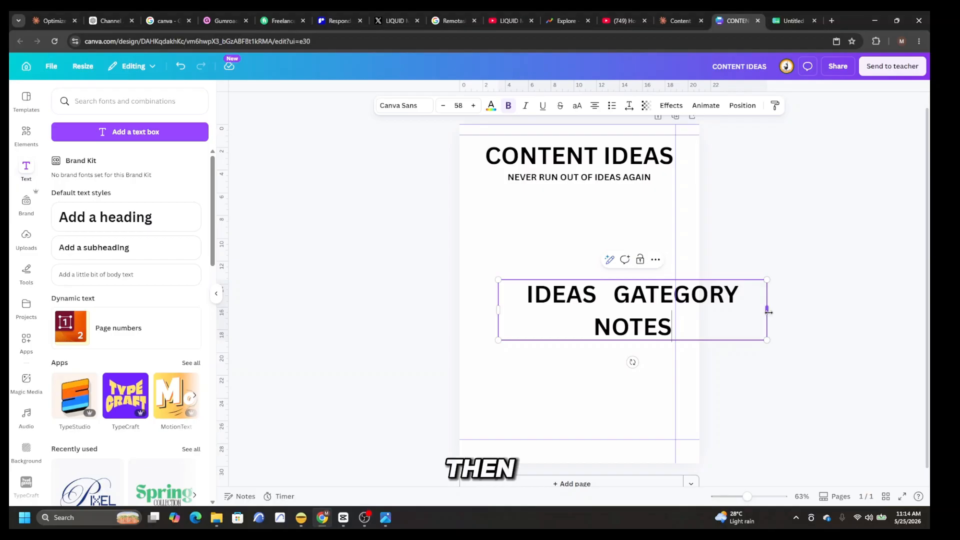
{"action": "left_click_drag", "start_coordinate": [768, 313], "coordinate": [853, 309]}
{"action": "left_click_drag", "start_coordinate": [509, 280], "coordinate": [487, 222]}
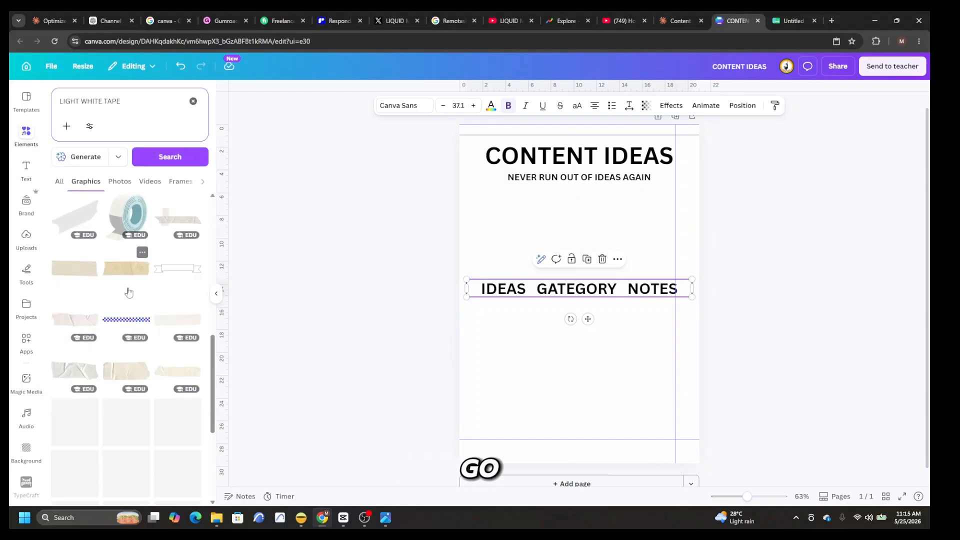
Step: Add a beige paper tape graphic and stretch it into a thin strip spanning the page width below the subheading
{"action": "scroll", "coordinate": [129, 293], "scroll_direction": "up", "scroll_amount": 3}
{"action": "scroll", "coordinate": [129, 293], "scroll_direction": "down", "scroll_amount": 4}
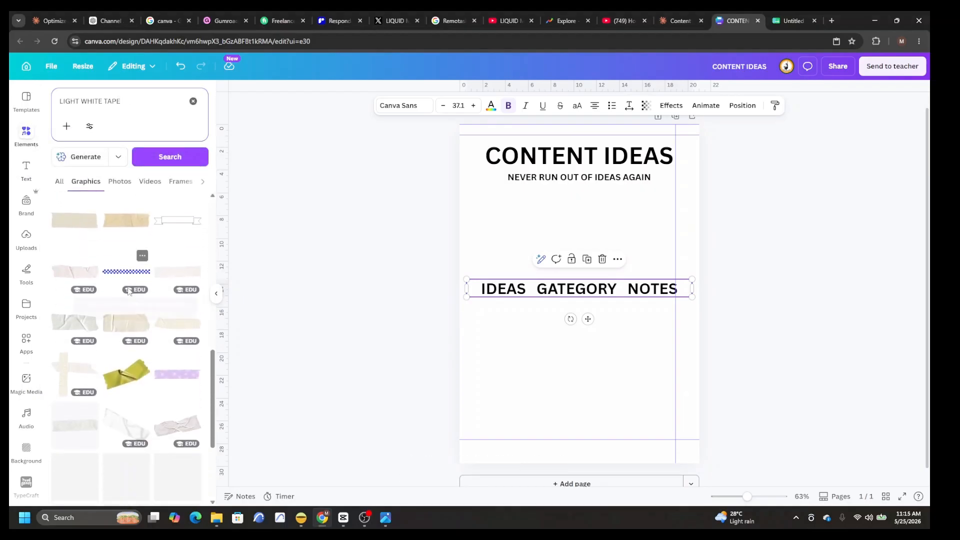
{"action": "left_click", "coordinate": [122, 228]}
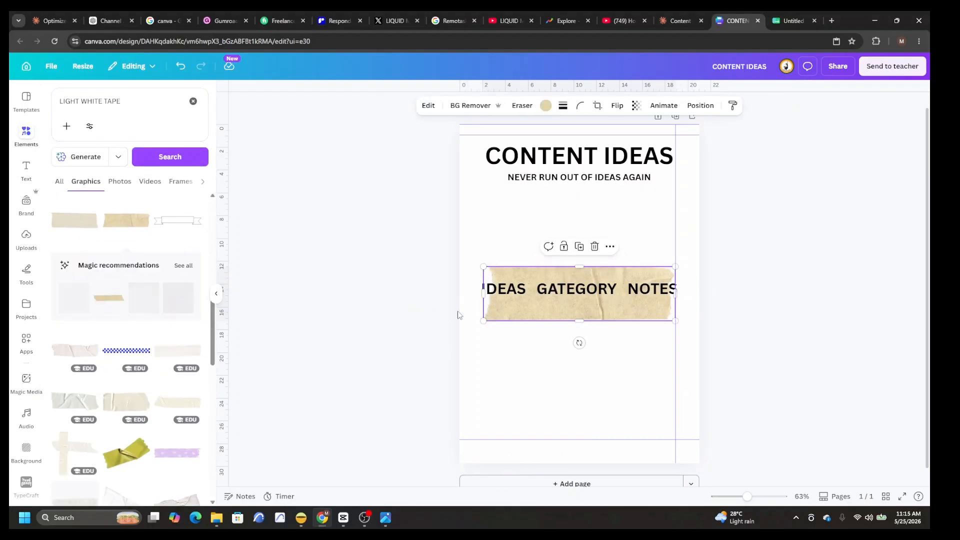
{"action": "left_click_drag", "start_coordinate": [520, 304], "coordinate": [508, 244]}
{"action": "left_click_drag", "start_coordinate": [472, 235], "coordinate": [319, 234]}
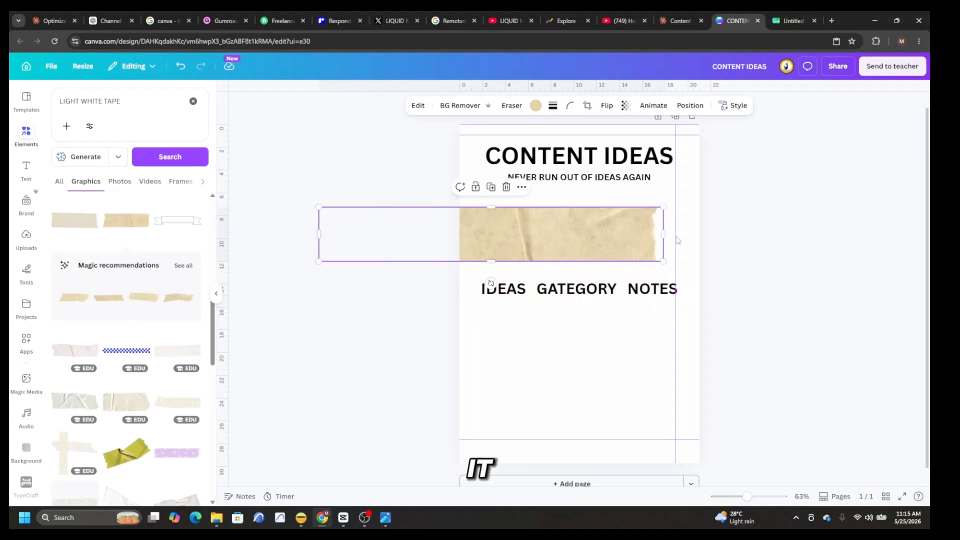
{"action": "left_click_drag", "start_coordinate": [666, 238], "coordinate": [785, 244]}
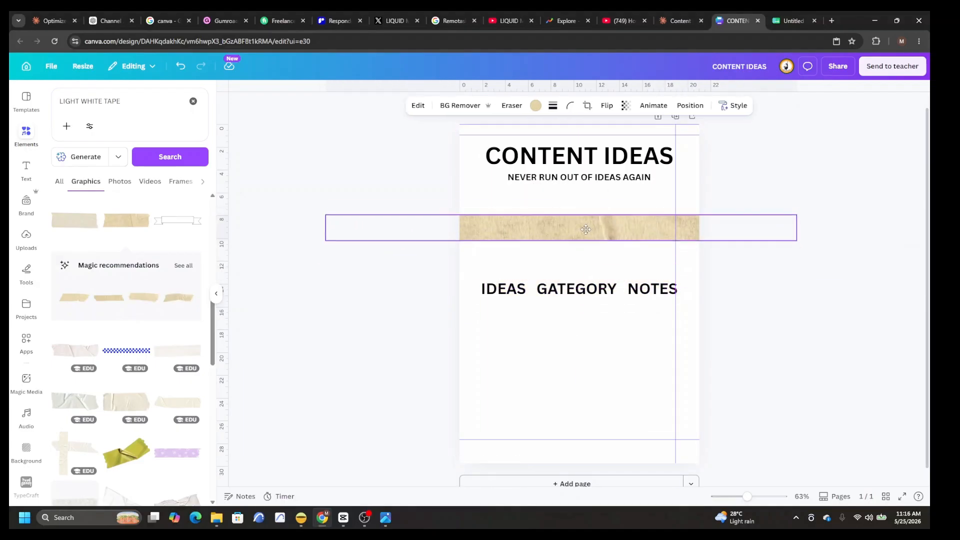
{"action": "left_click_drag", "start_coordinate": [586, 229], "coordinate": [589, 211]}
Step: Set the tape strip's transparency to 67 and centre the "IDEAS GATEGORY NOTES" heading over the strip
{"action": "mouse_move", "coordinate": [571, 292]}
{"action": "left_mouse_down"}
{"action": "mouse_move", "coordinate": [573, 213]}
{"action": "mouse_move", "coordinate": [563, 209]}
{"action": "mouse_move", "coordinate": [575, 212]}
{"action": "mouse_move", "coordinate": [580, 294]}
{"action": "left_mouse_up"}
{"action": "left_click", "coordinate": [590, 210]}
{"action": "left_click", "coordinate": [626, 106]}
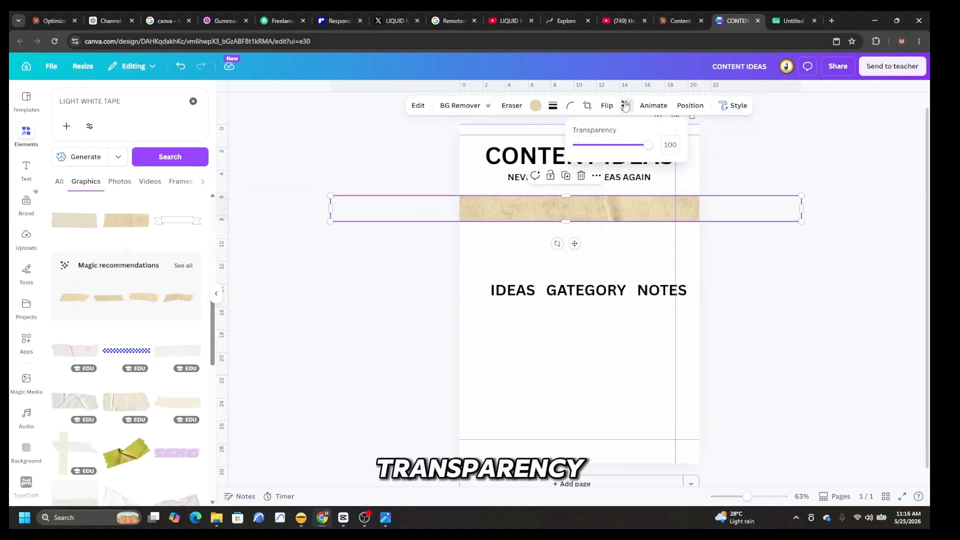
{"action": "left_click_drag", "start_coordinate": [653, 147], "coordinate": [627, 154]}
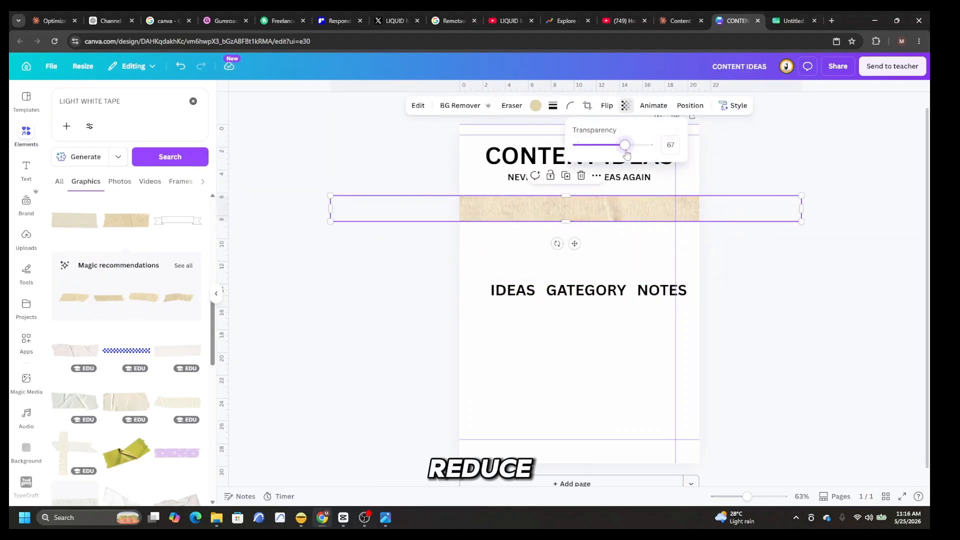
{"action": "left_click_drag", "start_coordinate": [580, 290], "coordinate": [575, 203]}
{"action": "left_click", "coordinate": [742, 105]}
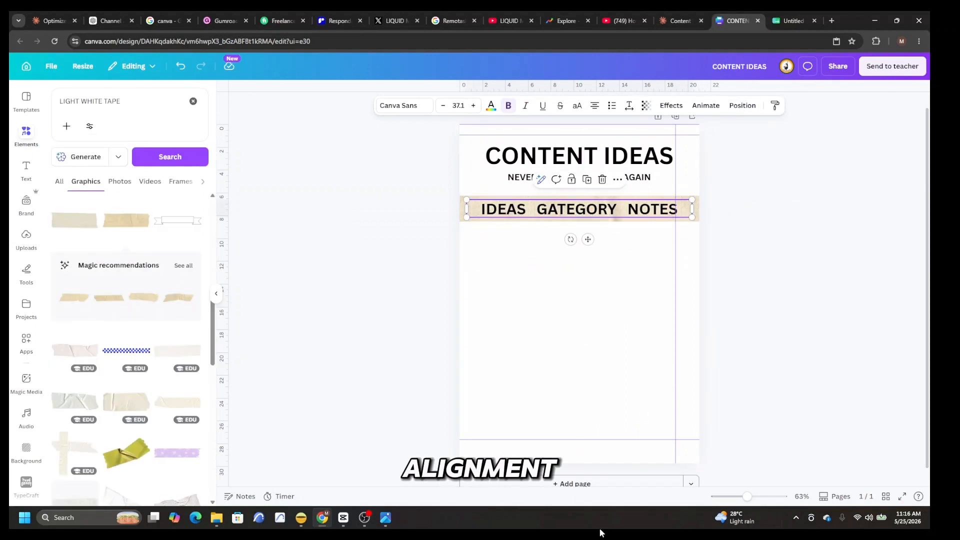
Step: Find and add a plain line from the elements library and thin its stroke weight
{"action": "left_click", "coordinate": [122, 100]}
{"action": "key", "text": "BackSpace"}
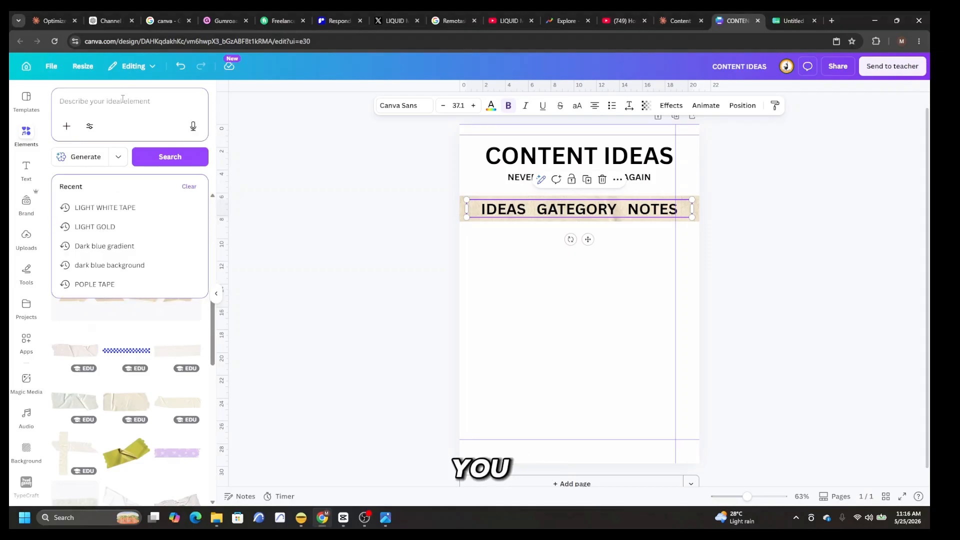
{"action": "type", "text": "line"}
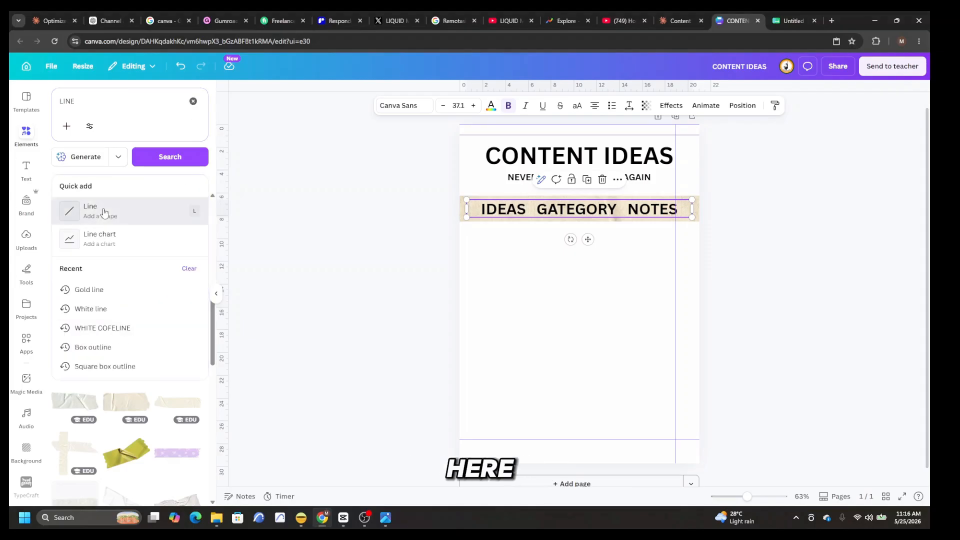
{"action": "left_click", "coordinate": [103, 211]}
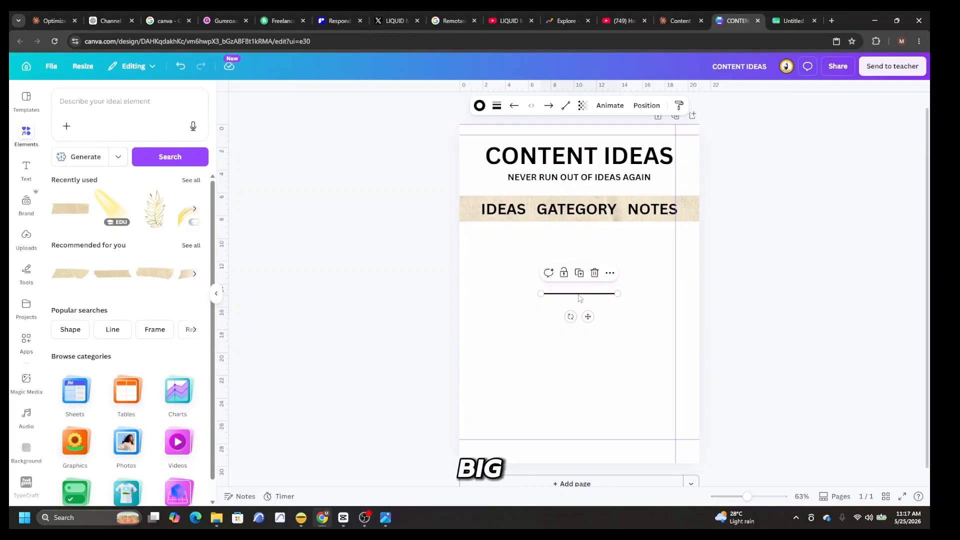
{"action": "left_click", "coordinate": [497, 107]}
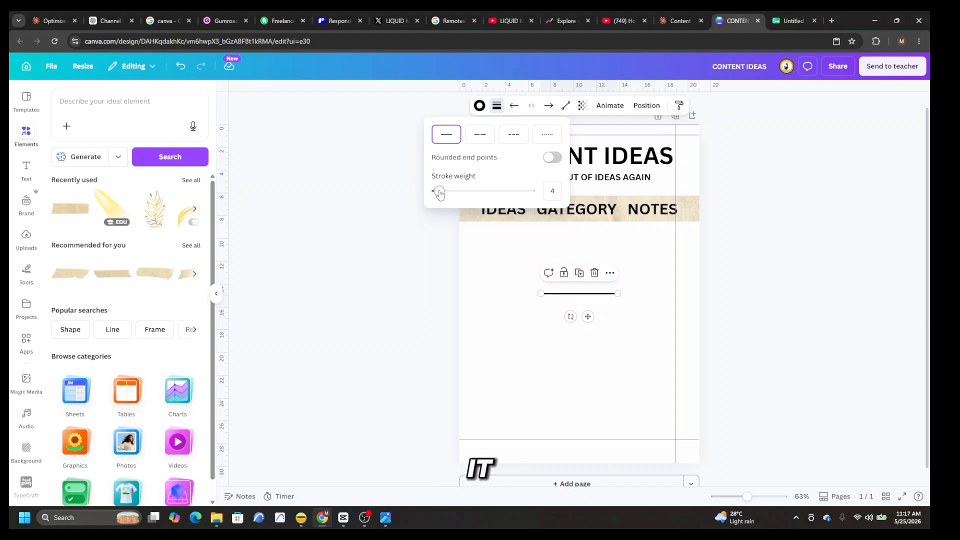
{"action": "left_click", "coordinate": [615, 374]}
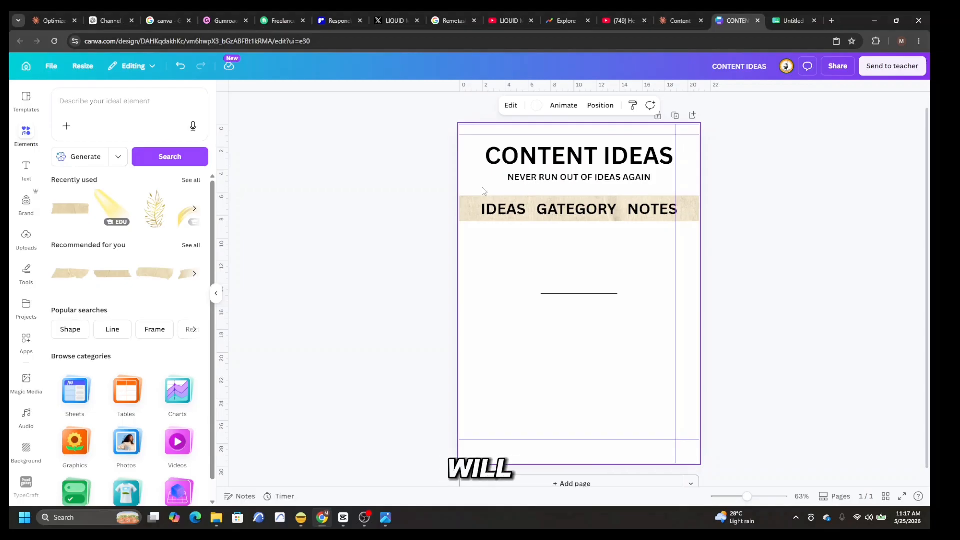
Step: Turn the line vertical, lengthen it from the tape strip down the page, and place it just before IDEAS
{"action": "left_click", "coordinate": [572, 294]}
{"action": "left_click_drag", "start_coordinate": [579, 314], "coordinate": [635, 305]}
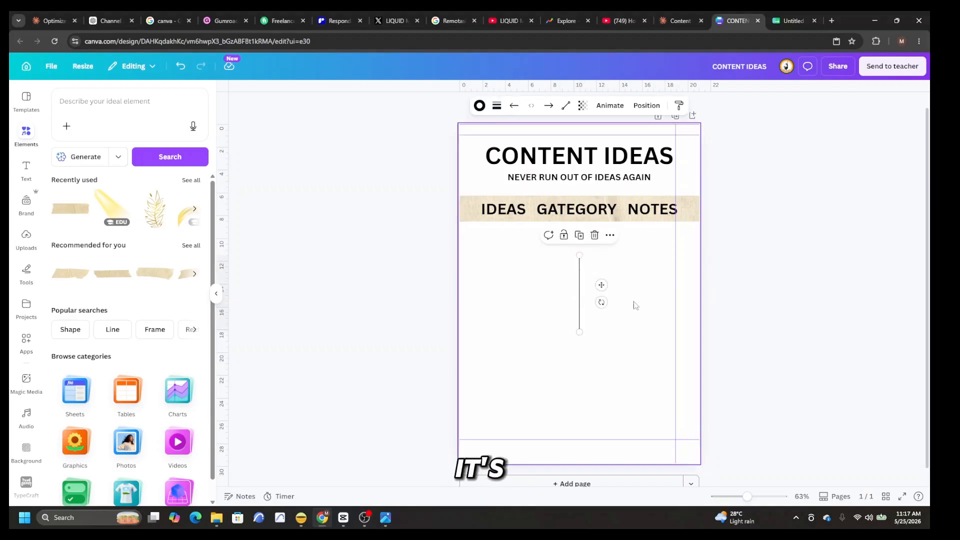
{"action": "left_click_drag", "start_coordinate": [580, 332], "coordinate": [580, 412]}
{"action": "left_click_drag", "start_coordinate": [580, 255], "coordinate": [580, 221]}
{"action": "left_click_drag", "start_coordinate": [580, 304], "coordinate": [474, 316]}
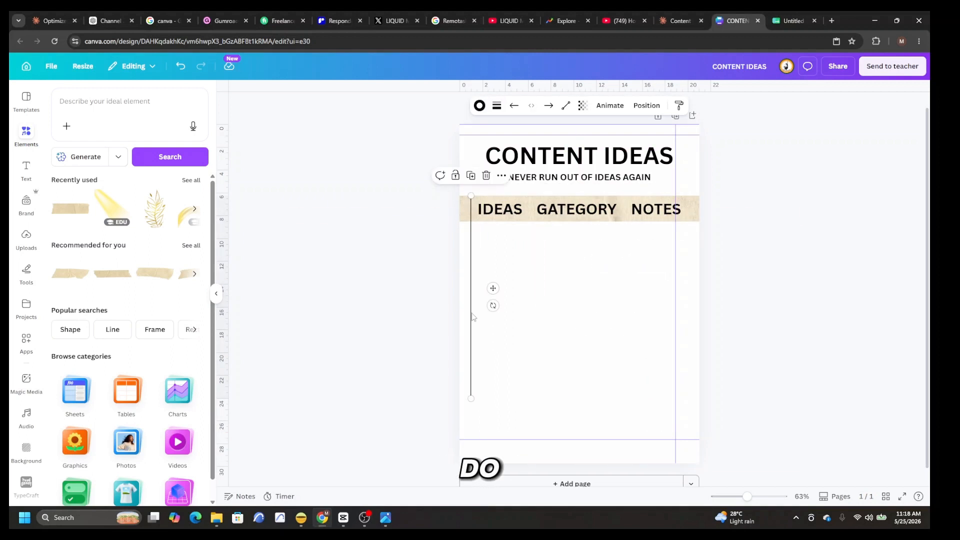
Step: Duplicate the vertical line to separate the IDEAS, GATEGORY and NOTES columns and close the table after NOTES
{"action": "right_click", "coordinate": [473, 316]}
{"action": "left_click", "coordinate": [508, 349]}
{"action": "left_click_drag", "start_coordinate": [493, 321], "coordinate": [529, 318]}
{"action": "right_click", "coordinate": [626, 325]}
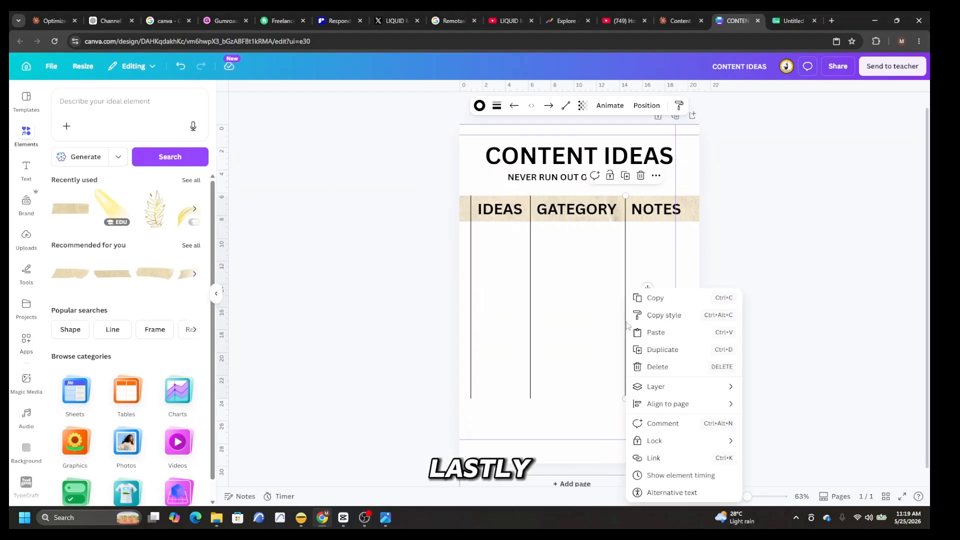
{"action": "left_click", "coordinate": [655, 350]}
{"action": "left_click_drag", "start_coordinate": [652, 345], "coordinate": [685, 345]}
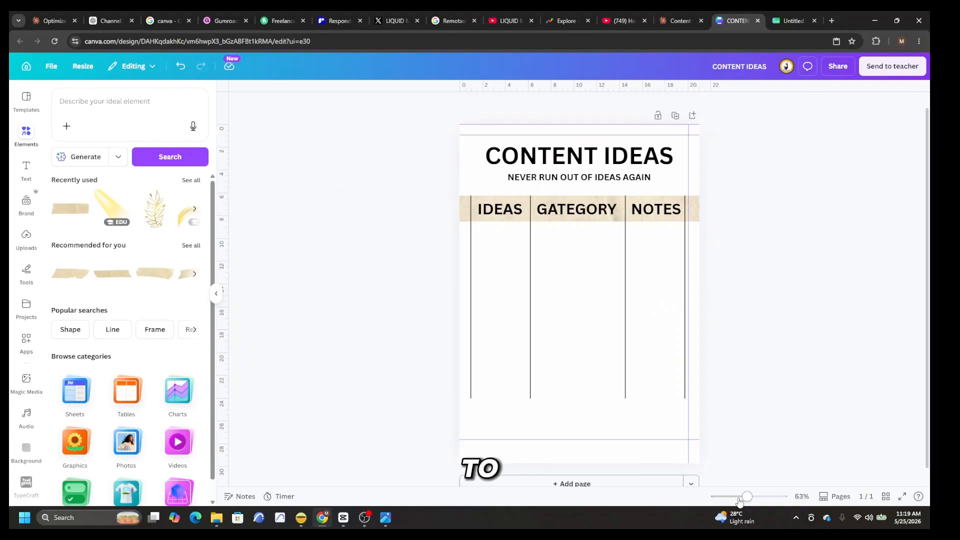
Step: Extend the four vertical column lines down to about 26 cm on the ruler, keeping their tops at the tape strip
{"action": "left_click_drag", "start_coordinate": [749, 500], "coordinate": [760, 497]}
{"action": "scroll", "coordinate": [725, 448], "scroll_direction": "up", "scroll_amount": 3}
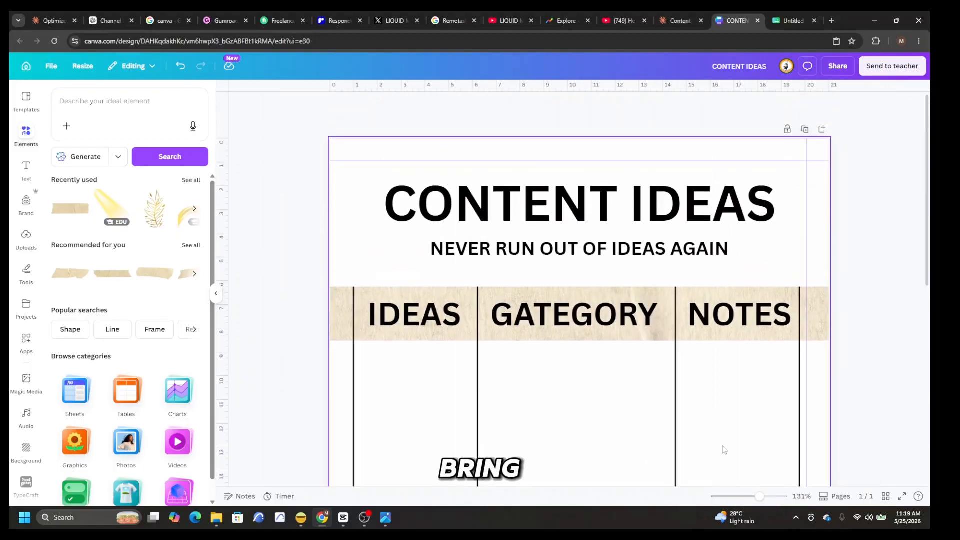
{"action": "left_click_drag", "start_coordinate": [353, 315], "coordinate": [353, 375]}
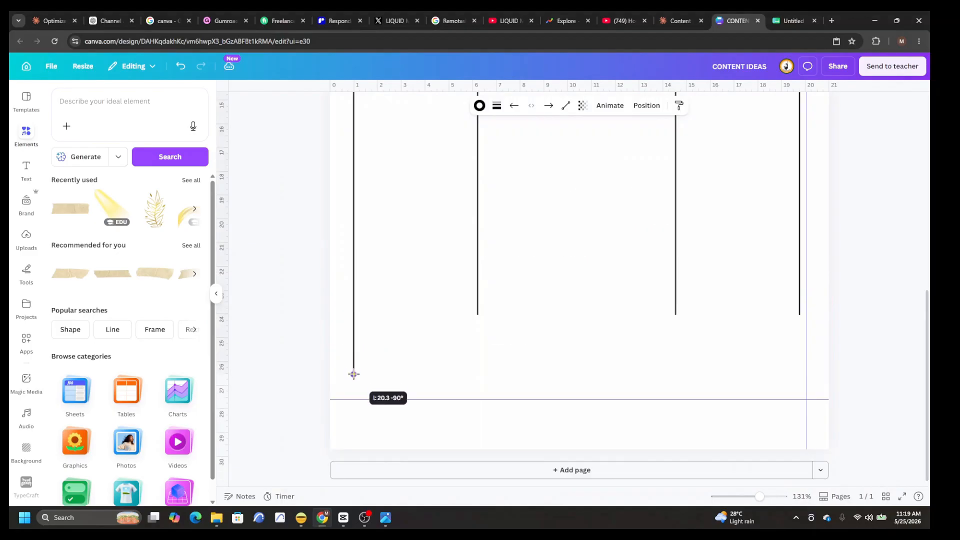
{"action": "left_click_drag", "start_coordinate": [478, 314], "coordinate": [478, 374]}
{"action": "left_click_drag", "start_coordinate": [760, 496], "coordinate": [747, 506]}
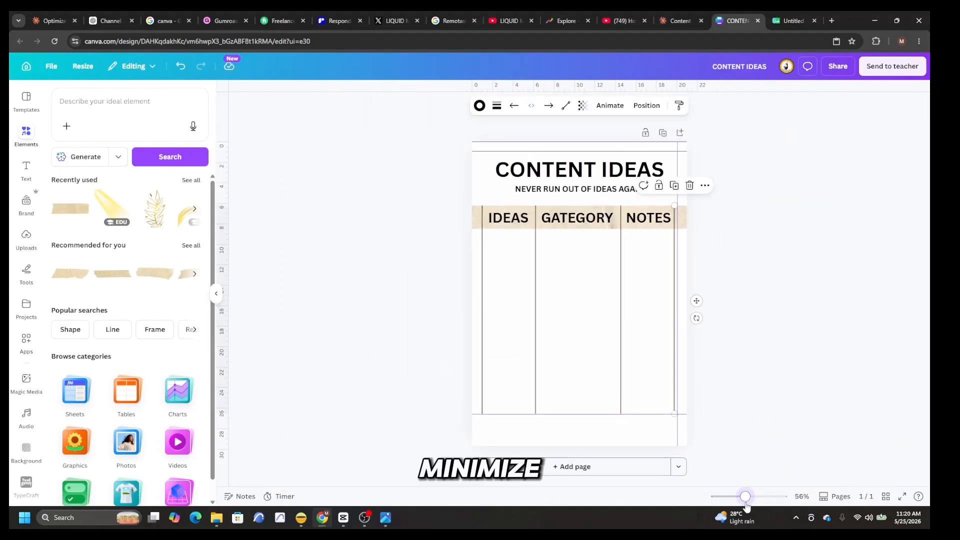
Step: Duplicate a column line, turn the copy horizontal, and place it across all three columns as the first row line
{"action": "right_click", "coordinate": [536, 292]}
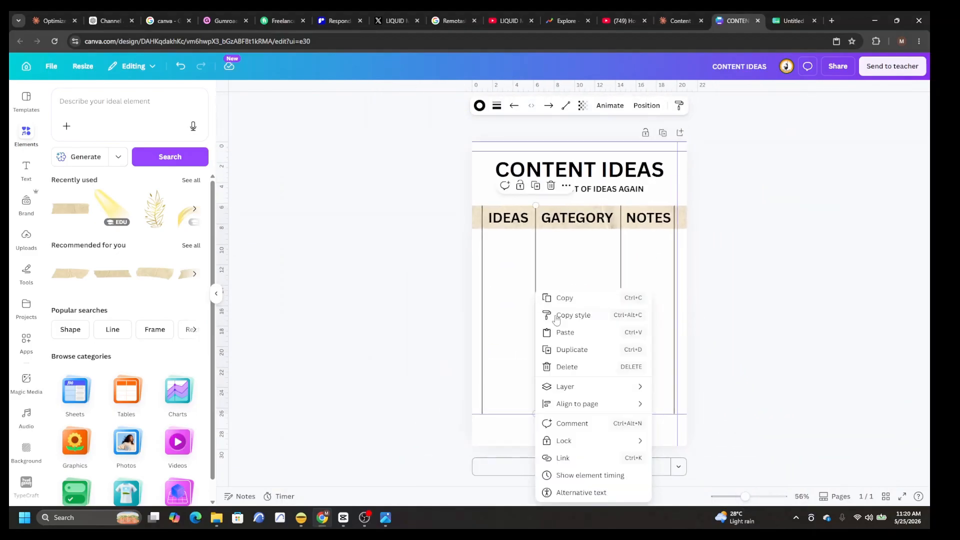
{"action": "left_click", "coordinate": [572, 350]}
{"action": "left_click_drag", "start_coordinate": [563, 323], "coordinate": [551, 255]}
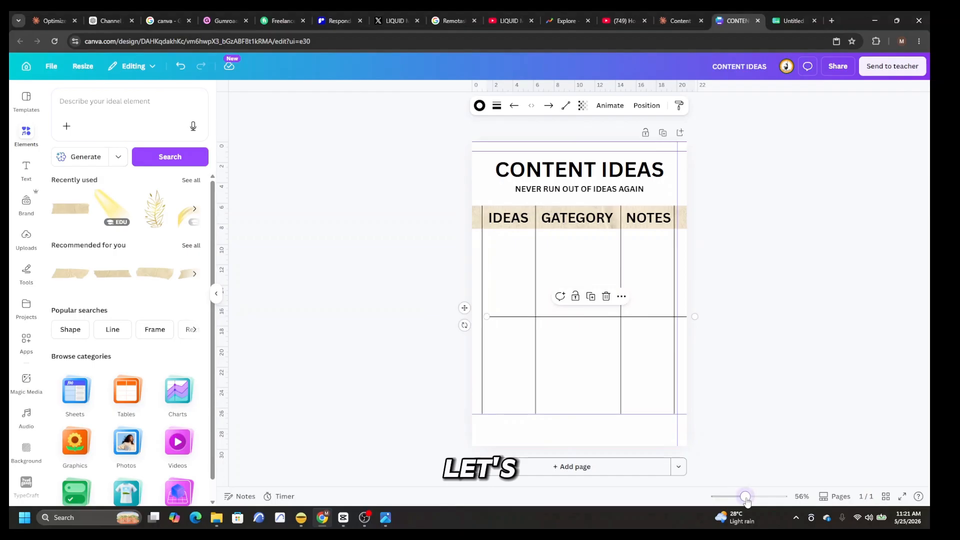
{"action": "left_click_drag", "start_coordinate": [745, 500], "coordinate": [753, 498]}
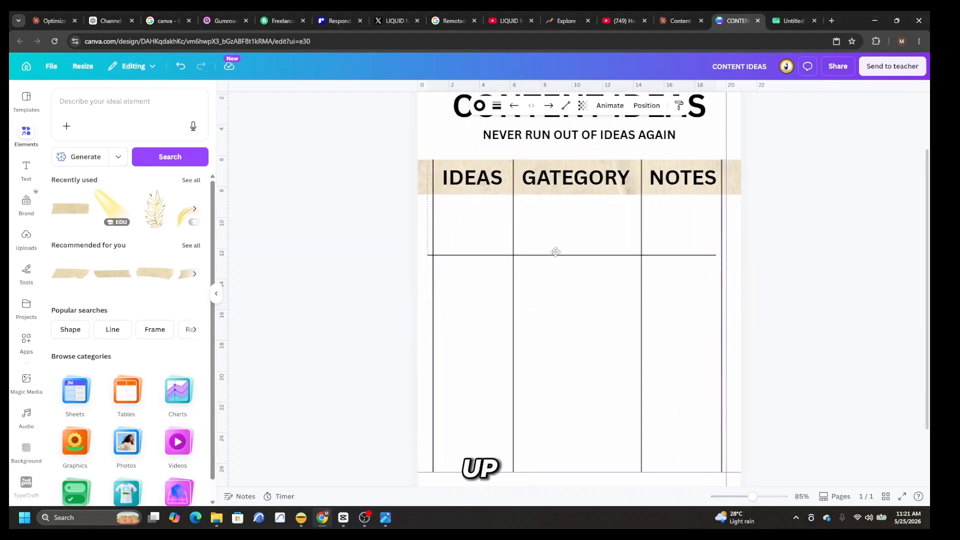
{"action": "left_click_drag", "start_coordinate": [556, 253], "coordinate": [562, 216]}
{"action": "left_click", "coordinate": [569, 236]}
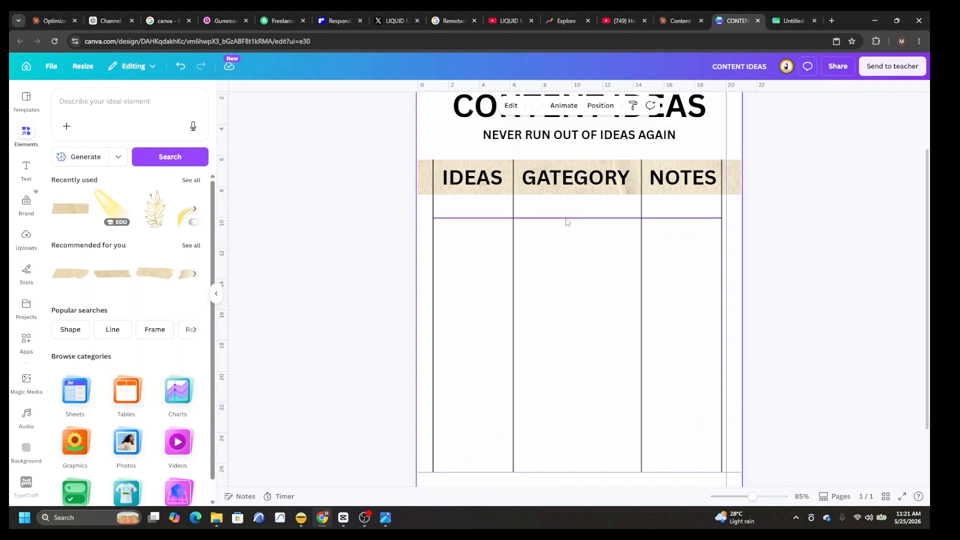
Step: Duplicate the horizontal row line down the table at even spacing to form nine rows
{"action": "right_click", "coordinate": [566, 218]}
{"action": "left_click", "coordinate": [603, 279]}
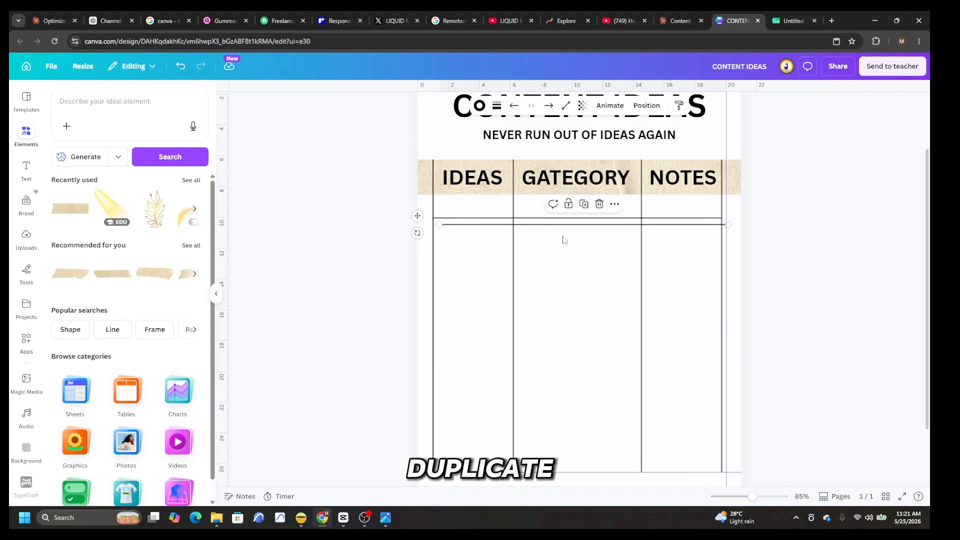
{"action": "left_click_drag", "start_coordinate": [561, 229], "coordinate": [555, 247]}
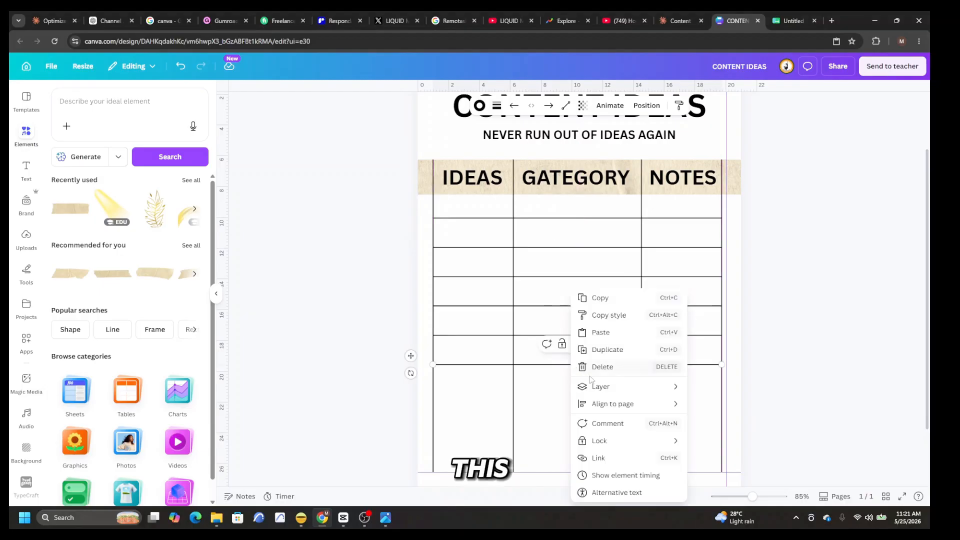
{"action": "left_click", "coordinate": [600, 350]}
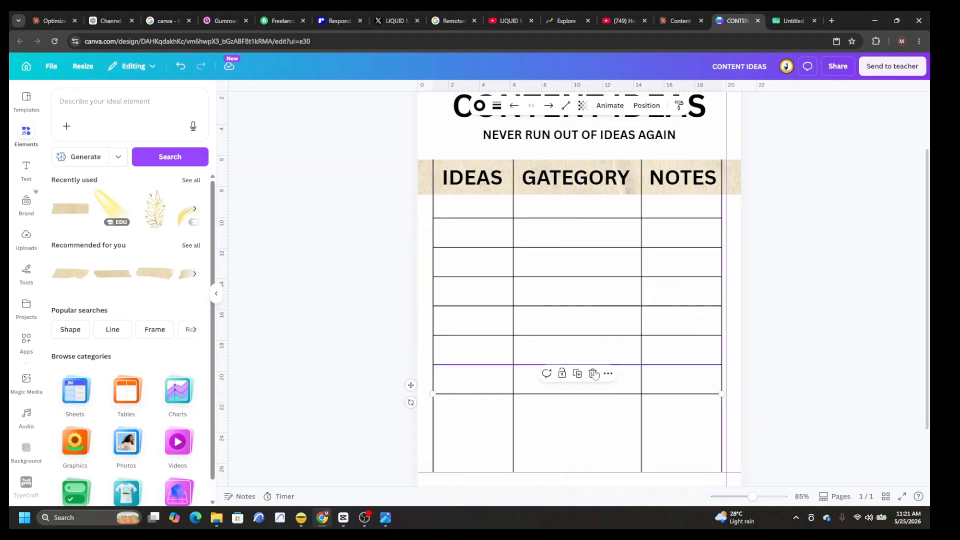
{"action": "right_click", "coordinate": [564, 397]}
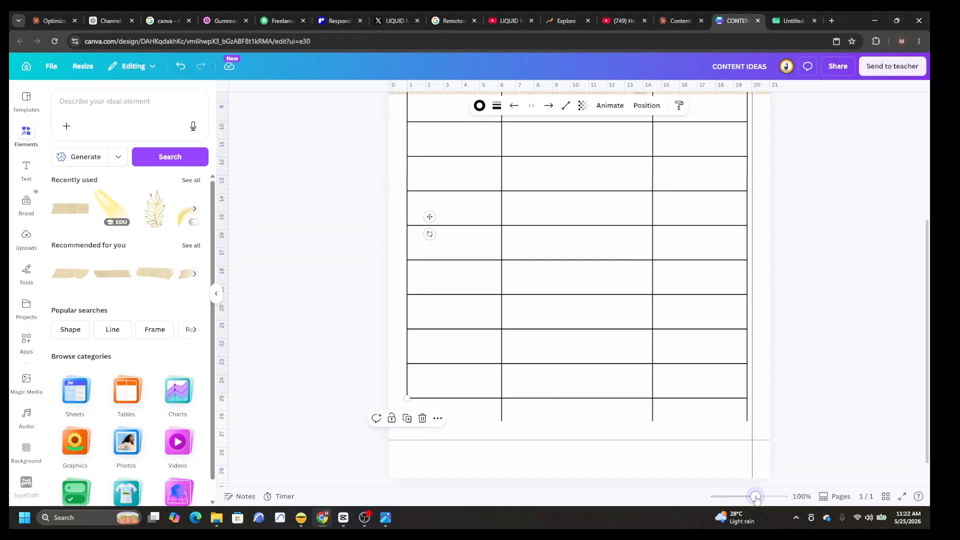
Step: Shorten the lower ends of the vertical column lines so they meet the last row line
{"action": "left_click_drag", "start_coordinate": [755, 496], "coordinate": [759, 499]}
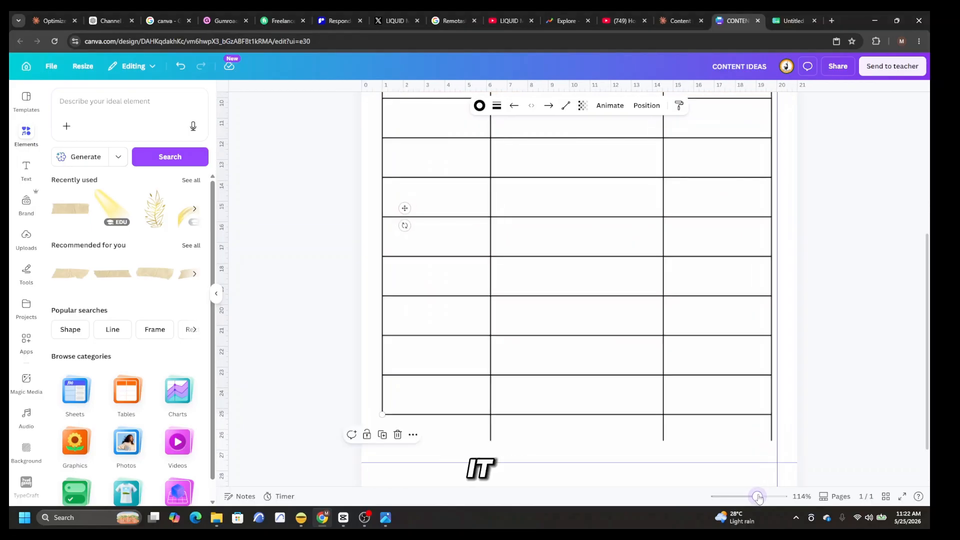
{"action": "left_click_drag", "start_coordinate": [483, 452], "coordinate": [486, 425]}
{"action": "left_click_drag", "start_coordinate": [670, 449], "coordinate": [669, 434]}
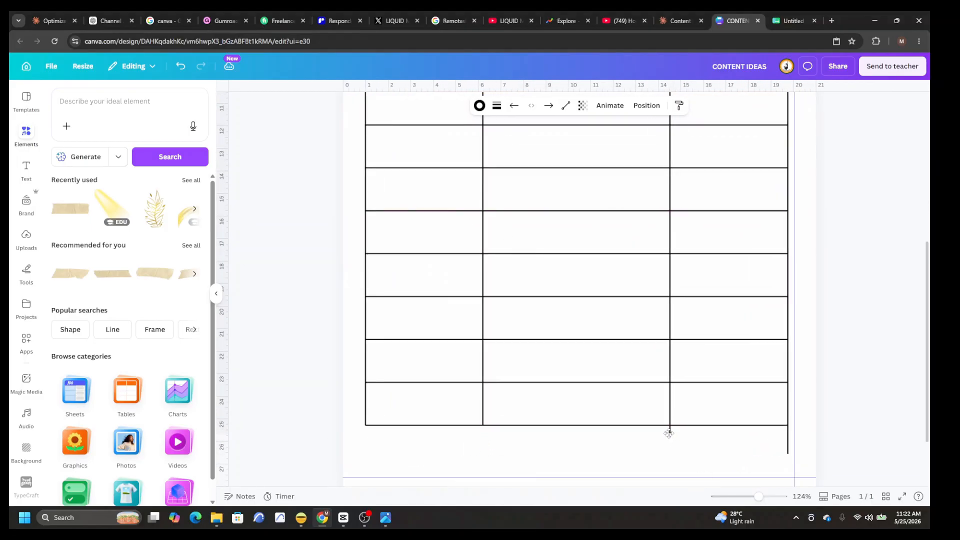
{"action": "left_click_drag", "start_coordinate": [788, 454], "coordinate": [787, 426]}
{"action": "left_click", "coordinate": [683, 462]}
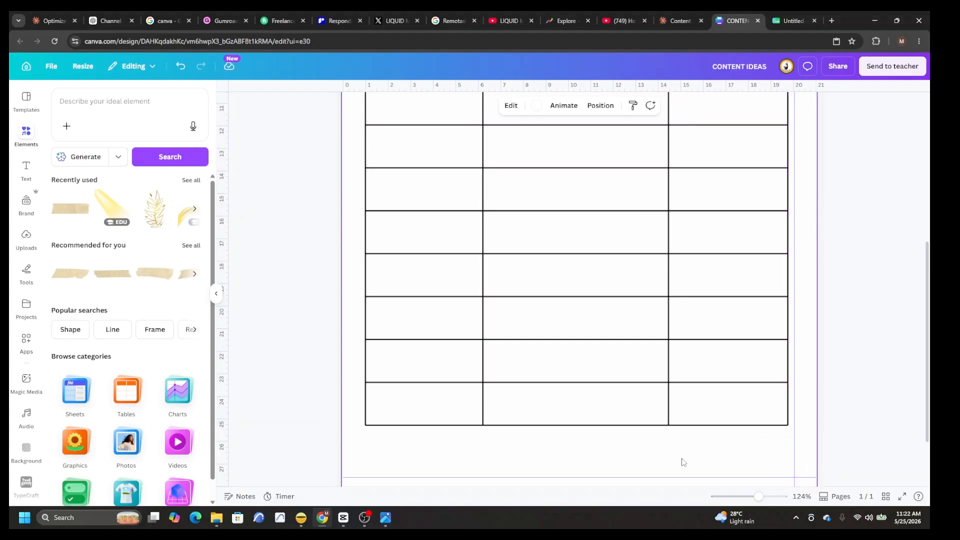
{"action": "left_click_drag", "start_coordinate": [759, 496], "coordinate": [747, 497]}
{"action": "left_click", "coordinate": [808, 332]}
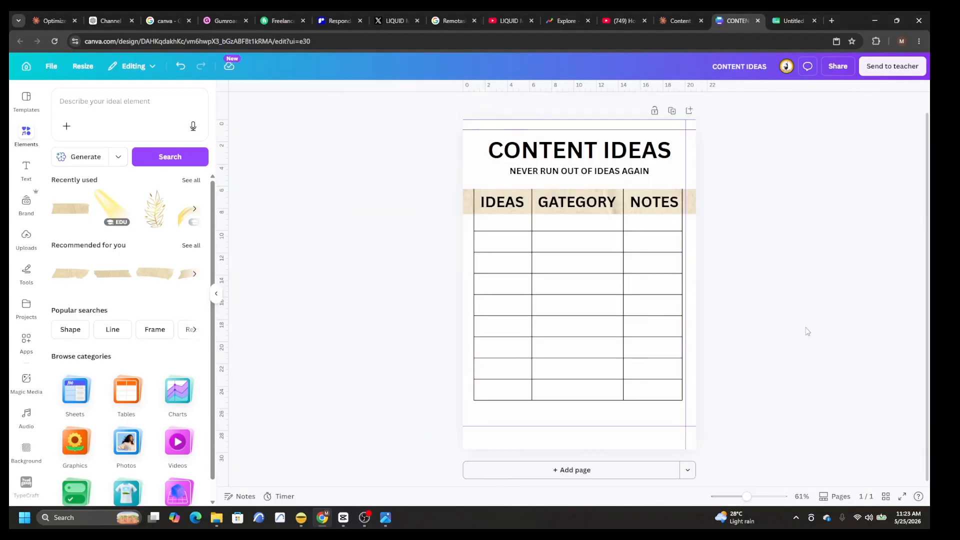
Step: Add a square outline from the recently used elements and shrink it to a checkbox in the first IDEAS cell
{"action": "left_click", "coordinate": [191, 181]}
{"action": "scroll", "coordinate": [148, 294], "scroll_direction": "down", "scroll_amount": 6}
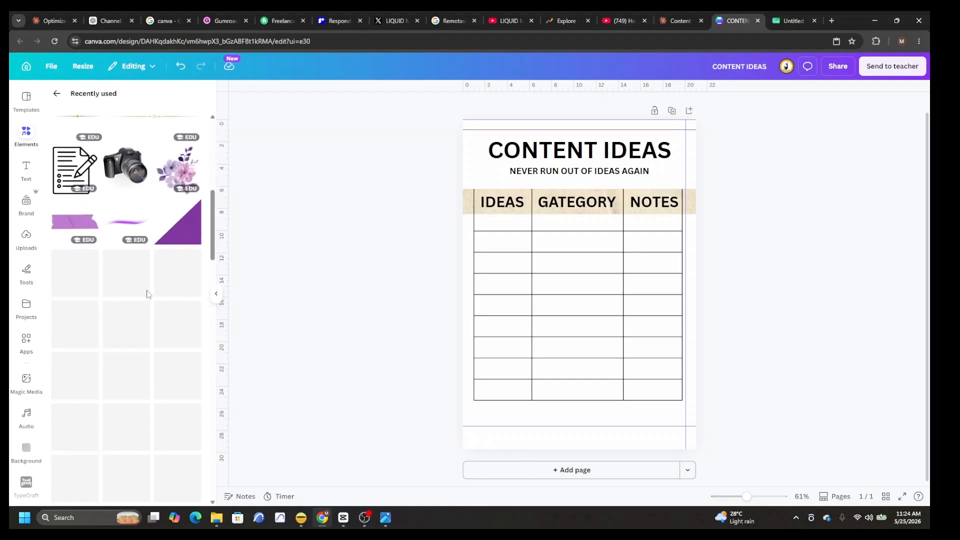
{"action": "scroll", "coordinate": [148, 295], "scroll_direction": "down", "scroll_amount": 1}
{"action": "left_click", "coordinate": [86, 321]}
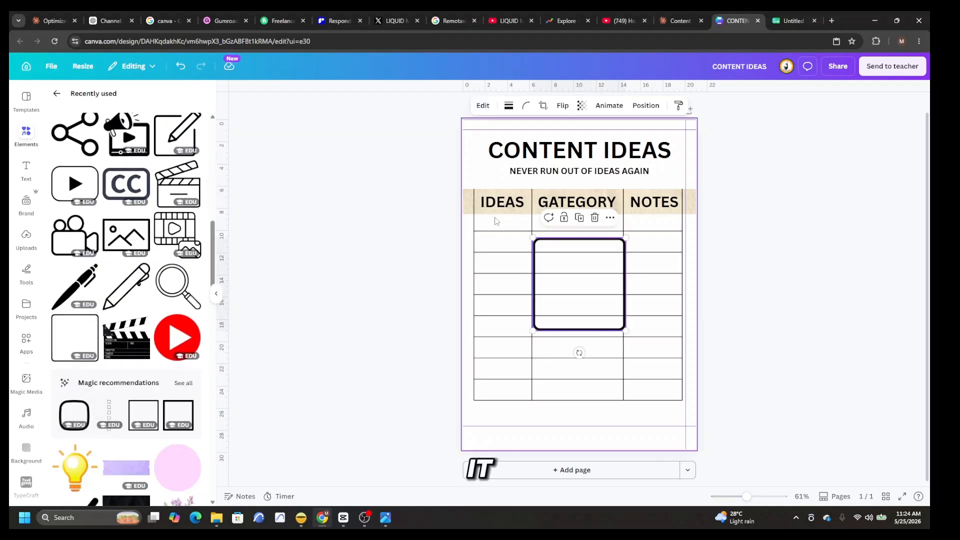
{"action": "left_click_drag", "start_coordinate": [533, 237], "coordinate": [489, 251]}
{"action": "left_click_drag", "start_coordinate": [746, 496], "coordinate": [757, 497]}
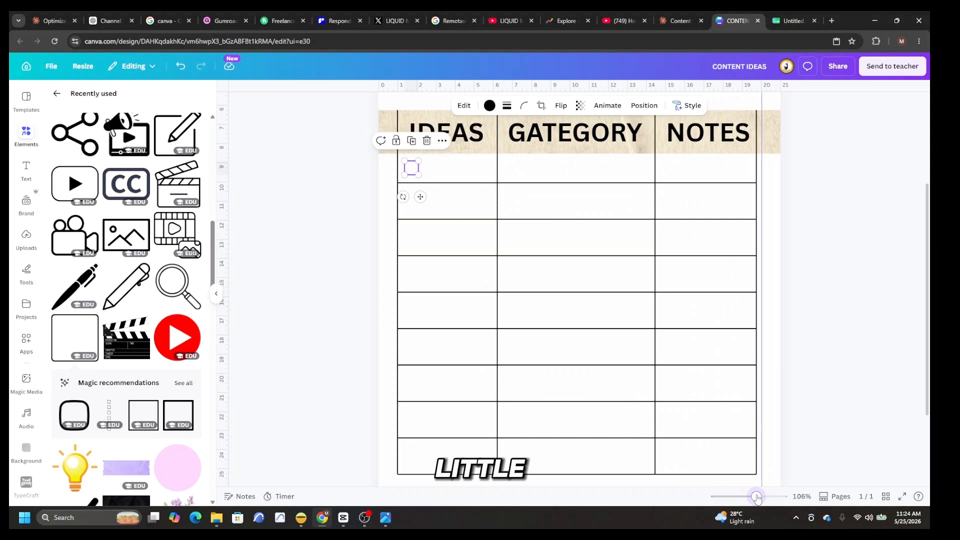
Step: Duplicate the checkbox down the IDEAS column so that each of the nine rows has one
{"action": "right_click", "coordinate": [412, 170]}
{"action": "left_click", "coordinate": [449, 231]}
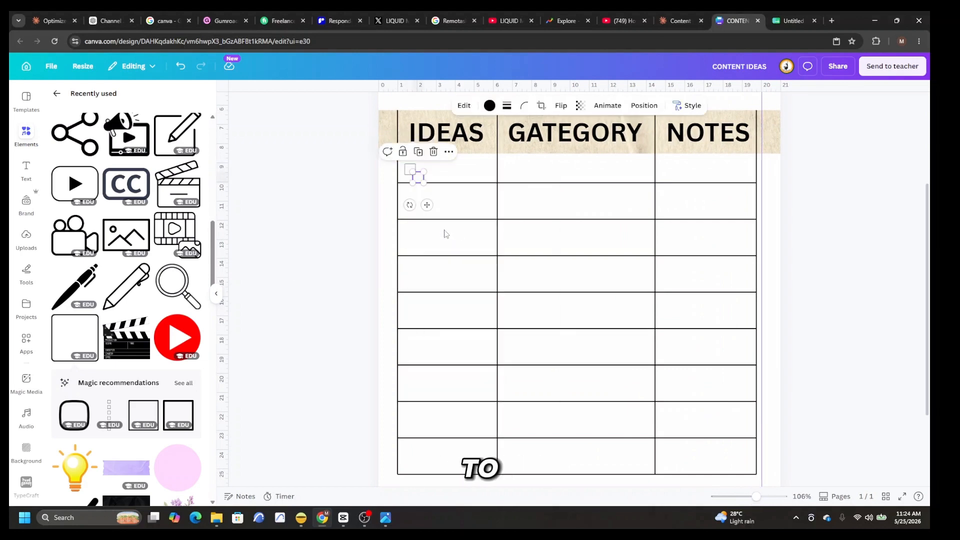
{"action": "left_click_drag", "start_coordinate": [427, 205], "coordinate": [419, 341]}
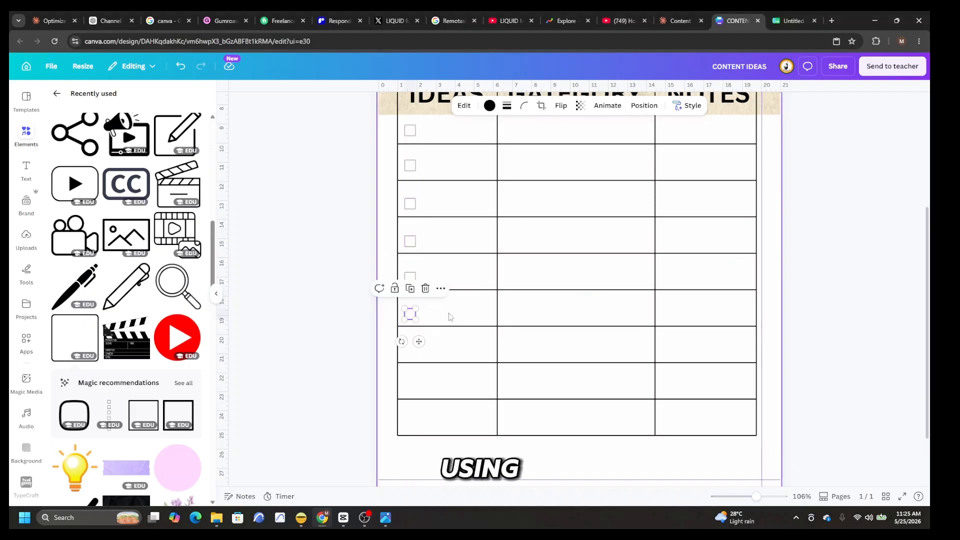
{"action": "left_click", "coordinate": [422, 319]}
{"action": "right_click", "coordinate": [415, 320]}
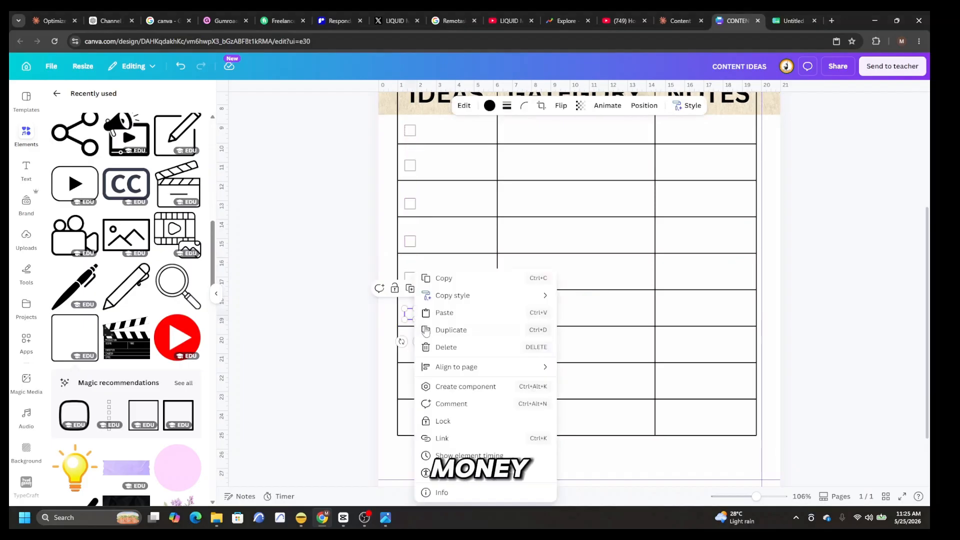
{"action": "left_click", "coordinate": [457, 335]}
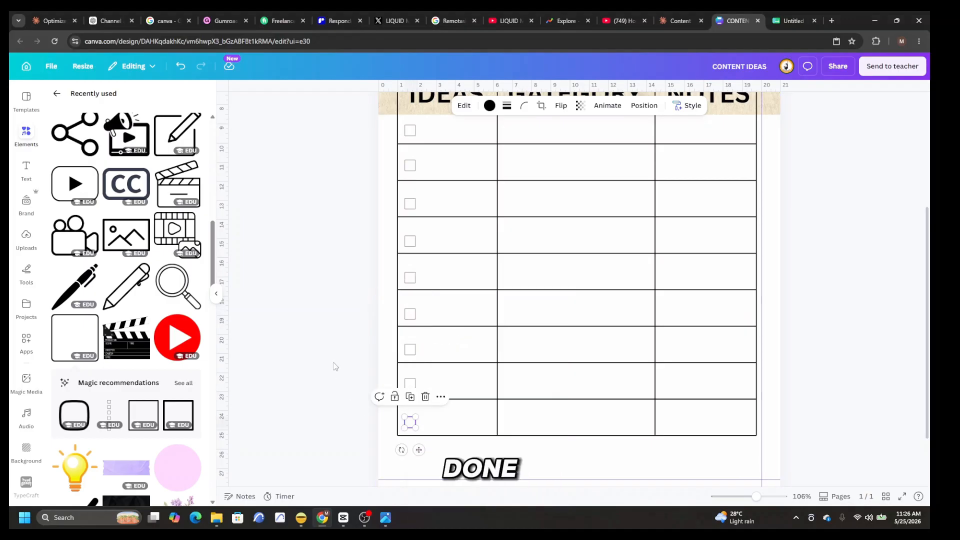
{"action": "left_click", "coordinate": [335, 367]}
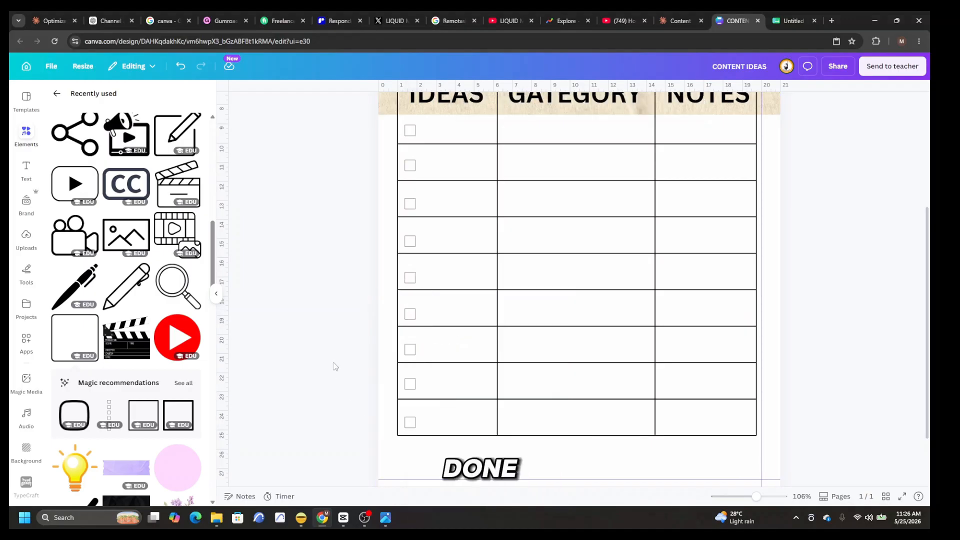
Step: Shorten both ends of the tape strip behind the column headings to fit the table's width
{"action": "mouse_move", "coordinate": [439, 223]}
{"action": "left_mouse_down"}
{"action": "mouse_move", "coordinate": [405, 221]}
{"action": "mouse_move", "coordinate": [452, 223]}
{"action": "left_mouse_up"}
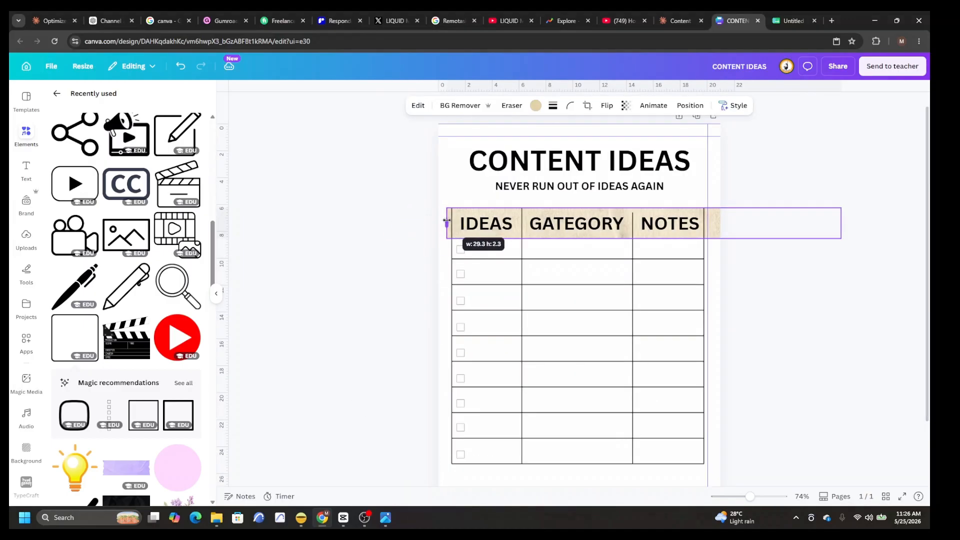
{"action": "left_click_drag", "start_coordinate": [841, 223], "coordinate": [719, 228]}
{"action": "left_click_drag", "start_coordinate": [749, 496], "coordinate": [762, 496]}
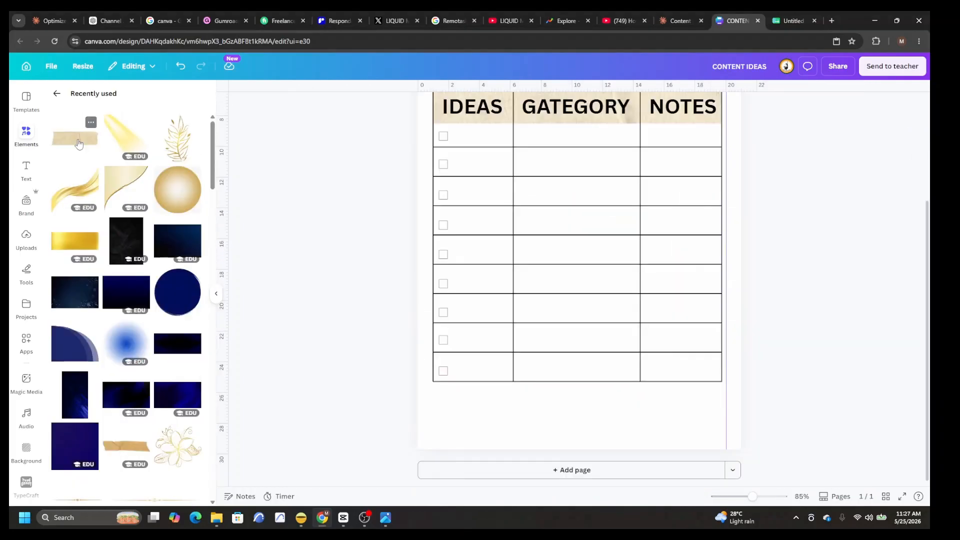
Step: Add the beige paper tape from the recently used elements below the table and stretch it to fill the bottom area of the page
{"action": "left_click", "coordinate": [75, 139]}
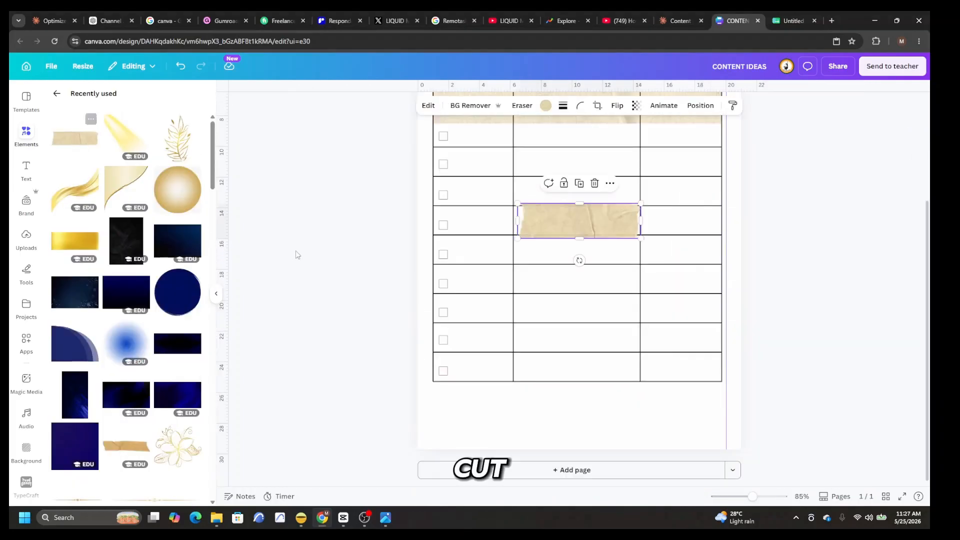
{"action": "left_click_drag", "start_coordinate": [608, 229], "coordinate": [731, 419]}
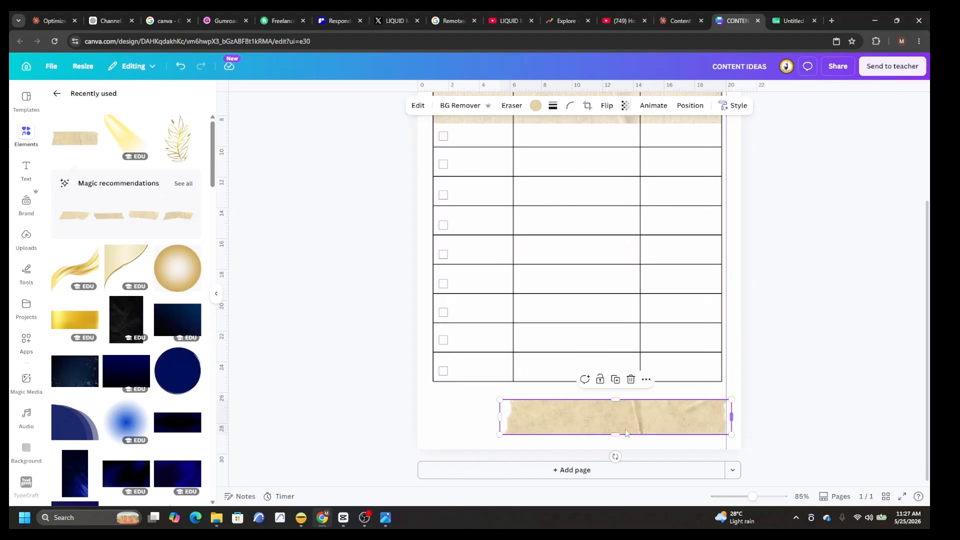
{"action": "left_click_drag", "start_coordinate": [498, 415], "coordinate": [401, 410]}
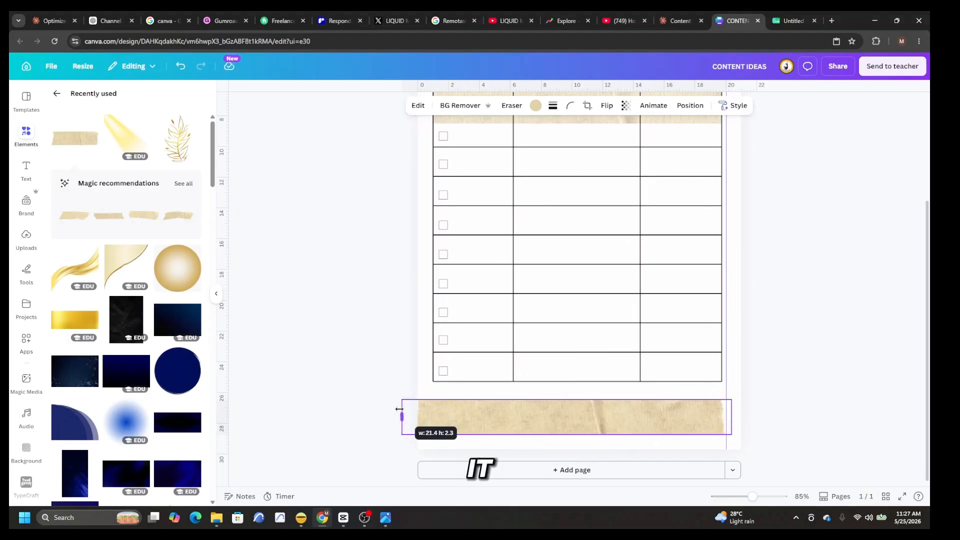
{"action": "left_click_drag", "start_coordinate": [569, 400], "coordinate": [569, 386]}
{"action": "left_click_drag", "start_coordinate": [571, 438], "coordinate": [573, 450]}
Step: Set the lower tape's transparency to about 21 and trim both its ends to the table's width
{"action": "left_click", "coordinate": [627, 105]}
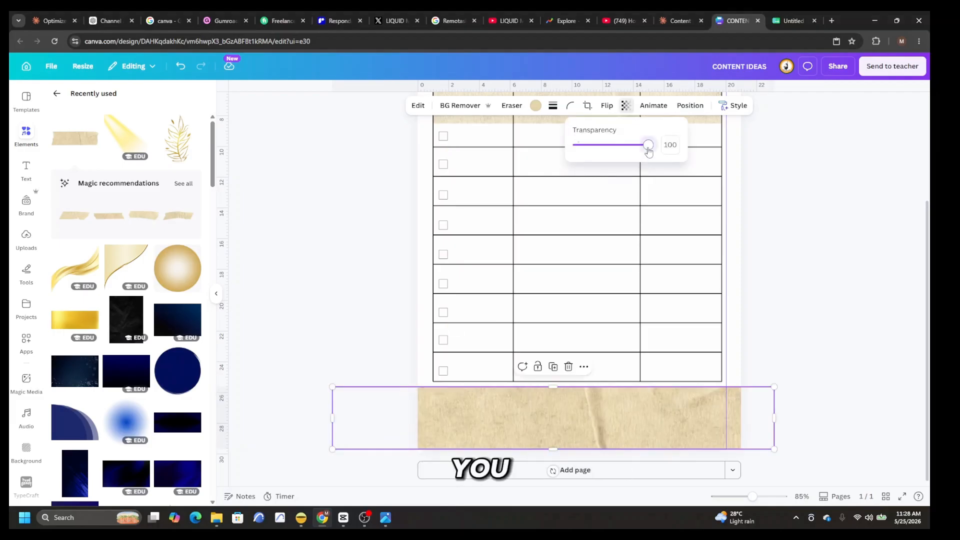
{"action": "left_click_drag", "start_coordinate": [648, 150], "coordinate": [594, 152]}
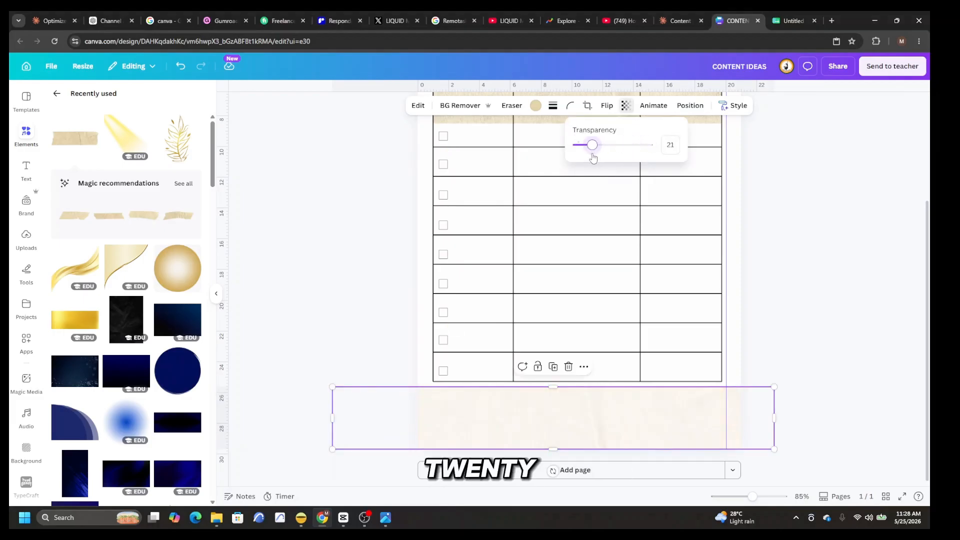
{"action": "left_click_drag", "start_coordinate": [332, 418], "coordinate": [436, 424]}
{"action": "left_click_drag", "start_coordinate": [771, 419], "coordinate": [743, 418]}
{"action": "left_click_drag", "start_coordinate": [743, 419], "coordinate": [718, 419]}
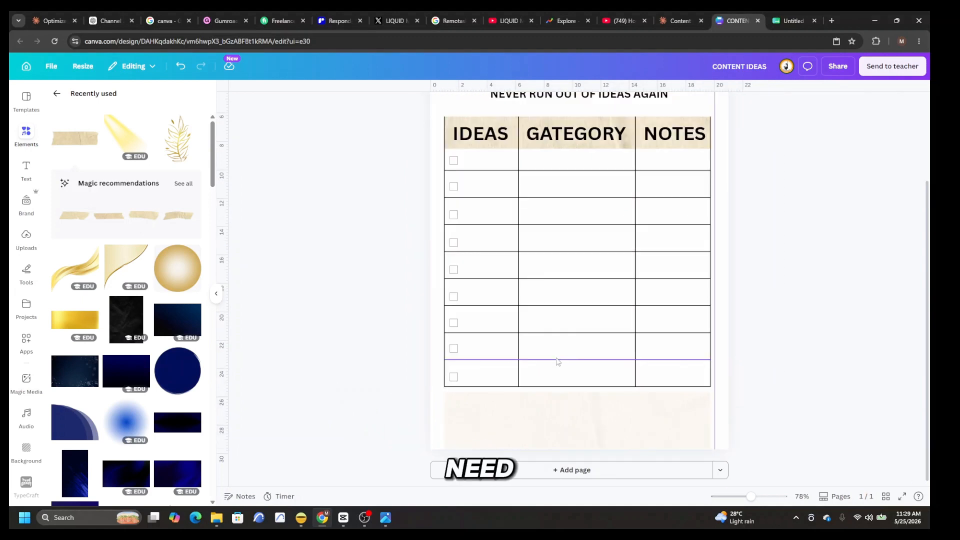
Step: Duplicate a row line and fit the copy along the upper edge of the faded tape, matching the table's width
{"action": "left_click_drag", "start_coordinate": [559, 362], "coordinate": [575, 369]}
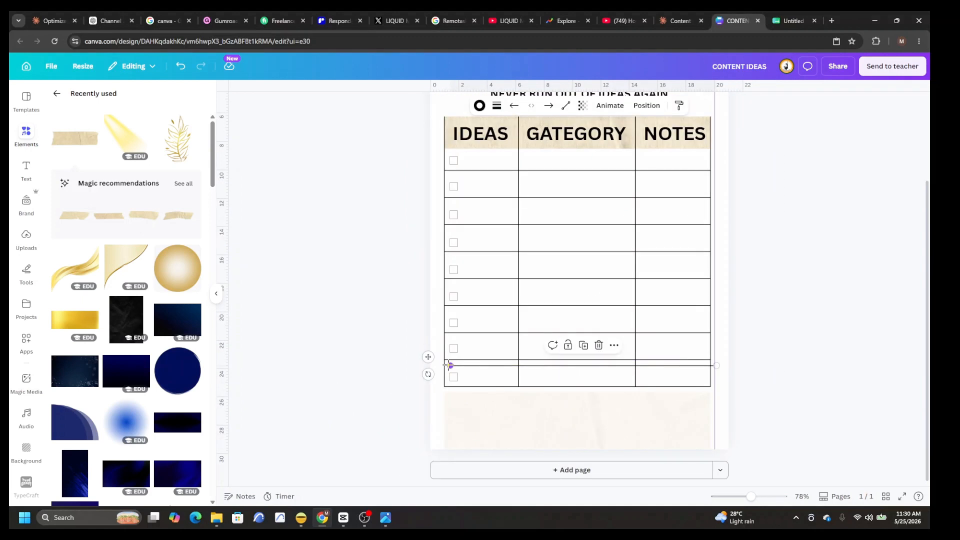
{"action": "left_click_drag", "start_coordinate": [449, 366], "coordinate": [551, 366]}
{"action": "left_click_drag", "start_coordinate": [619, 367], "coordinate": [516, 394]}
{"action": "left_click_drag", "start_coordinate": [614, 394], "coordinate": [707, 392]}
{"action": "left_click_drag", "start_coordinate": [751, 497], "coordinate": [761, 497]}
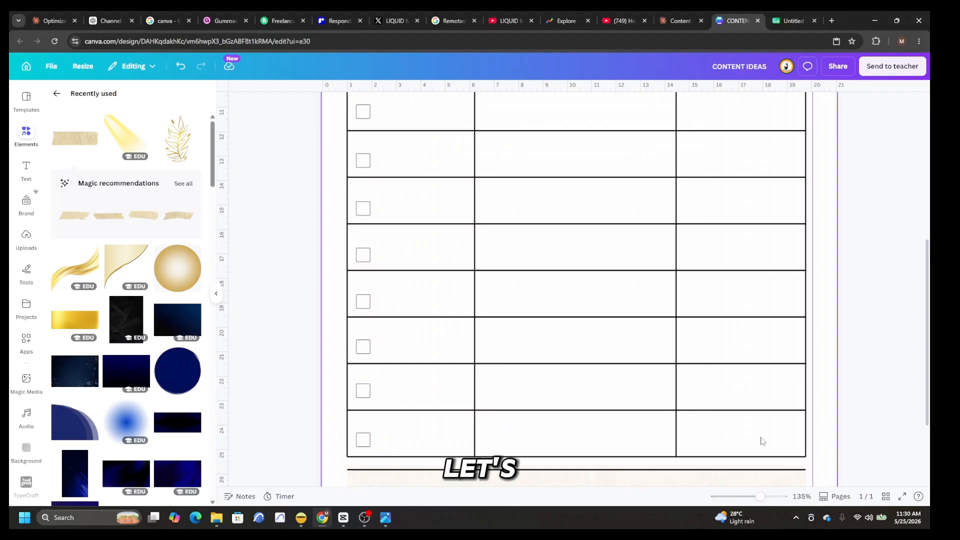
Step: Duplicate the line above the faded tape and place the copy along the tape's lower edge
{"action": "scroll", "coordinate": [761, 440], "scroll_direction": "down", "scroll_amount": 3}
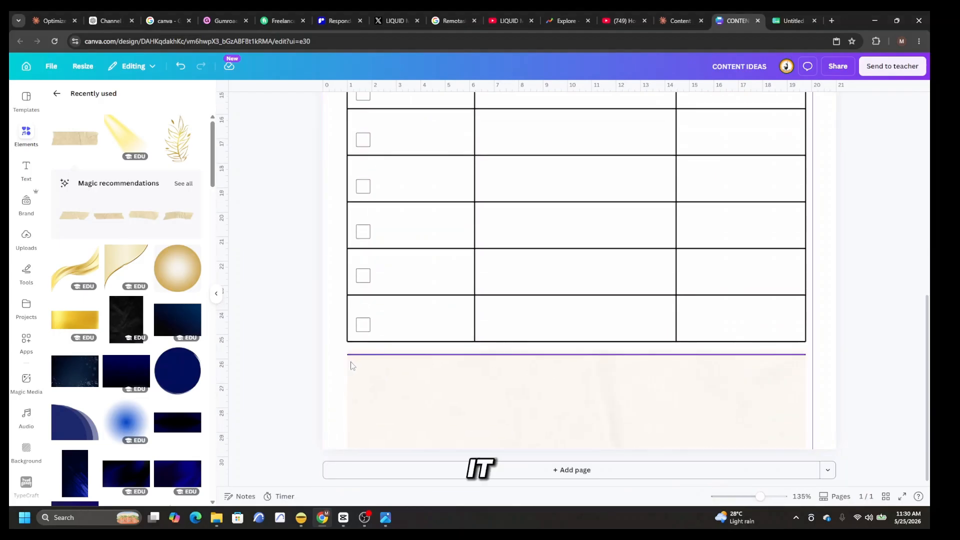
{"action": "left_click", "coordinate": [512, 356]}
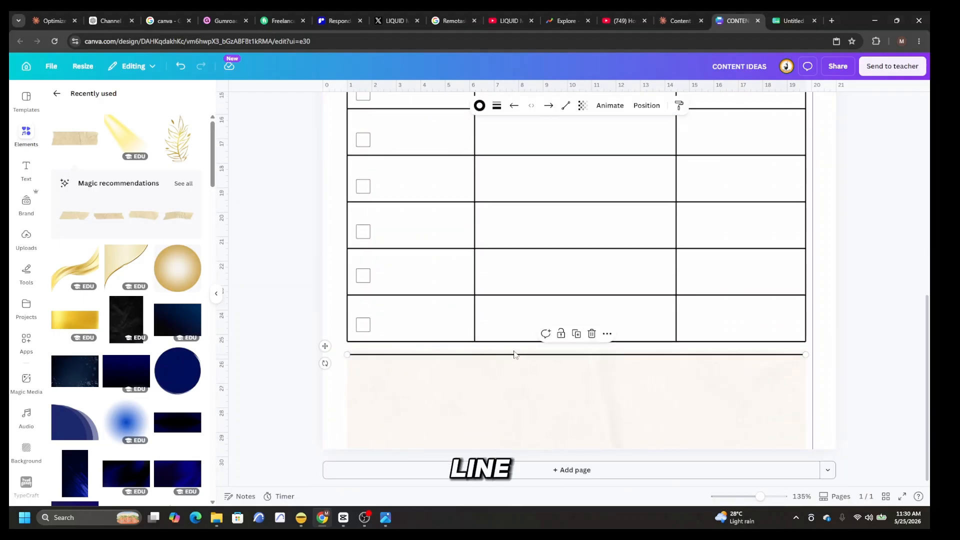
{"action": "right_click", "coordinate": [516, 355]}
{"action": "left_click", "coordinate": [543, 359]}
{"action": "left_click_drag", "start_coordinate": [554, 368], "coordinate": [543, 448]}
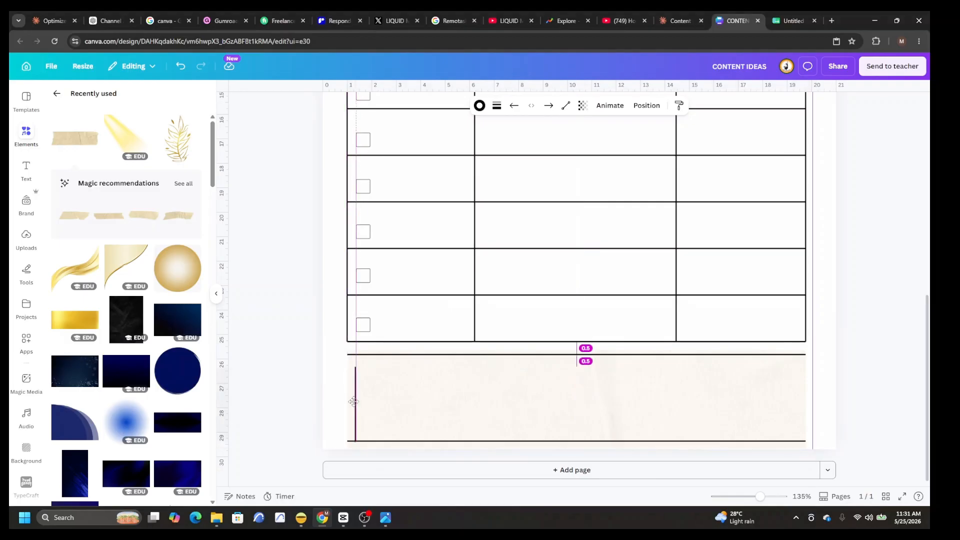
Step: Close the box around the faded tape with vertical lines on both sides and reduce the stroke weight of its border
{"action": "left_click_drag", "start_coordinate": [354, 401], "coordinate": [350, 401]}
{"action": "left_click_drag", "start_coordinate": [267, 397], "coordinate": [268, 383]}
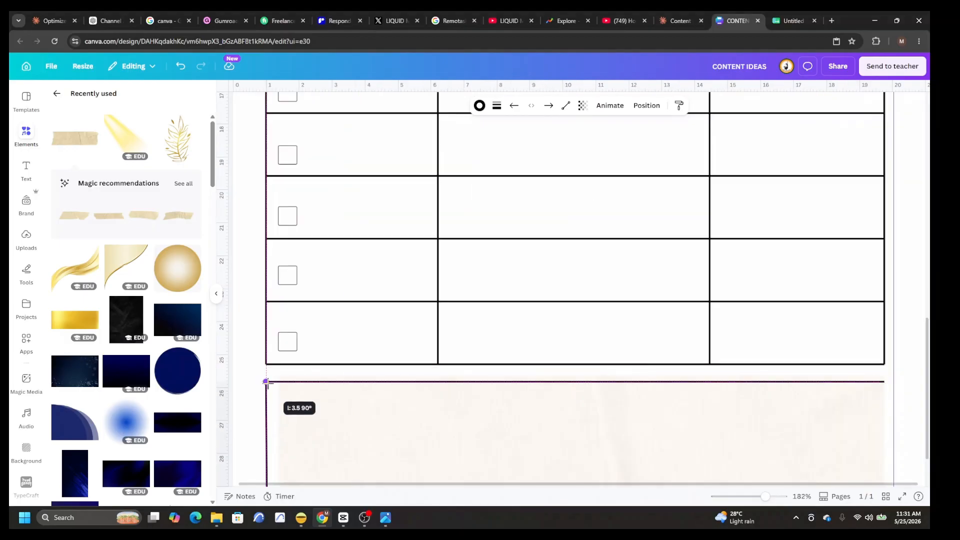
{"action": "scroll", "coordinate": [267, 381], "scroll_direction": "down", "scroll_amount": 2}
{"action": "right_click", "coordinate": [268, 382]}
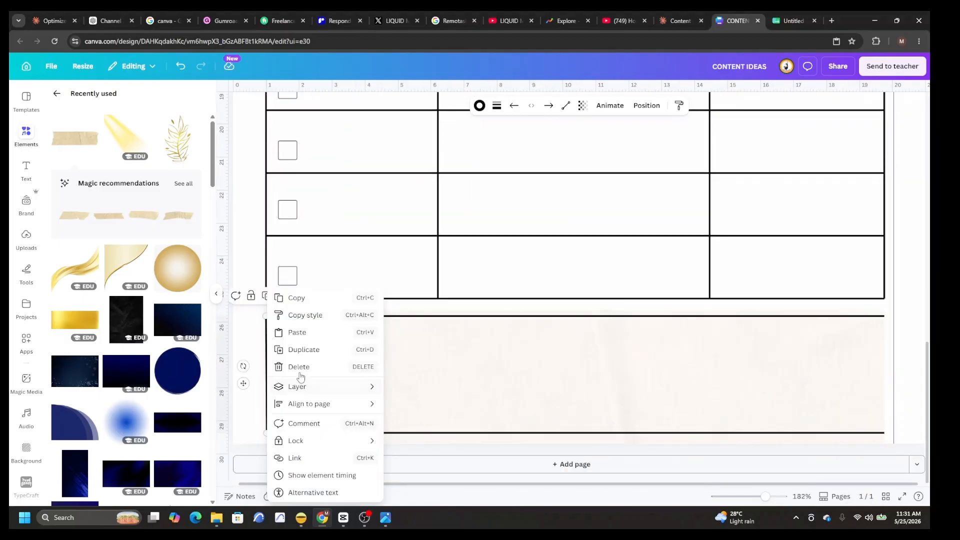
{"action": "left_click", "coordinate": [311, 349]}
{"action": "left_click_drag", "start_coordinate": [285, 386], "coordinate": [882, 379]}
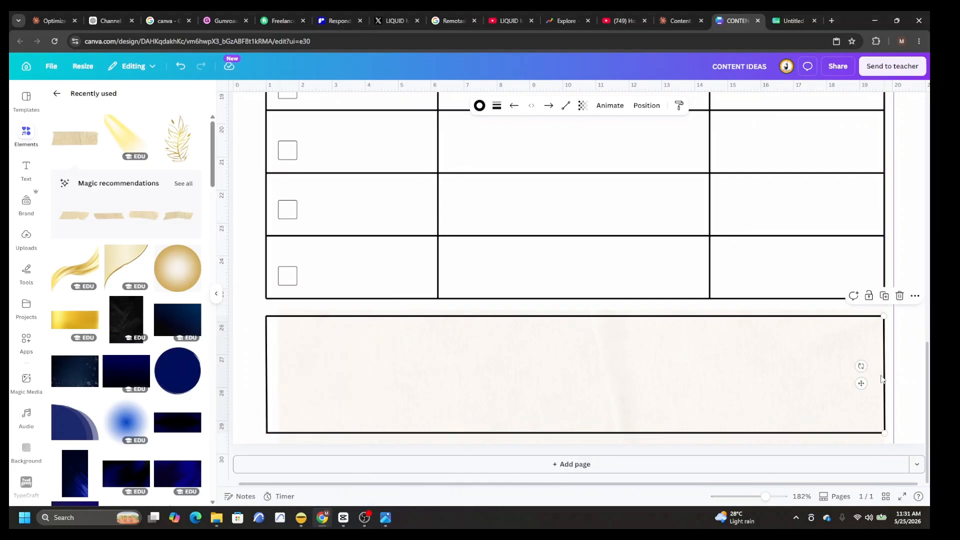
{"action": "left_click", "coordinate": [839, 399]}
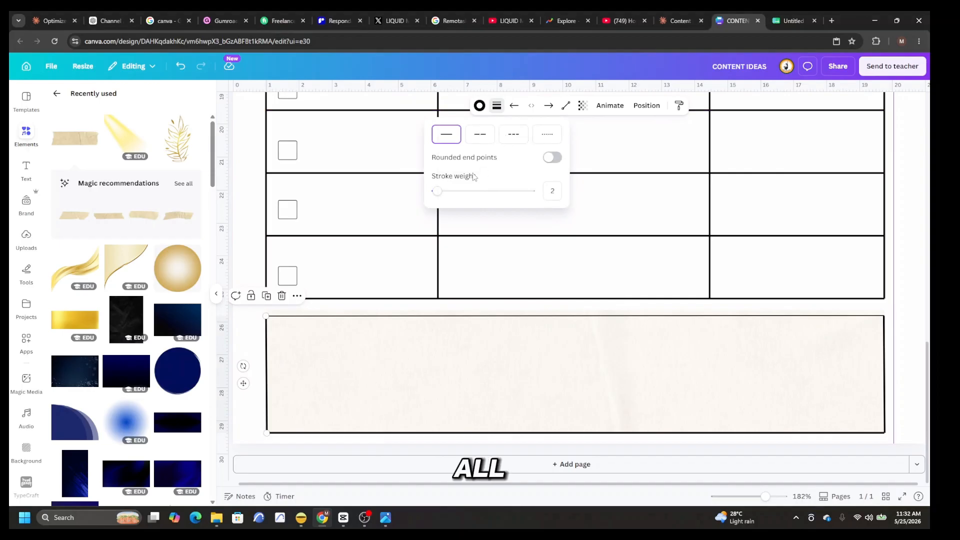
{"action": "left_click_drag", "start_coordinate": [437, 193], "coordinate": [435, 194]}
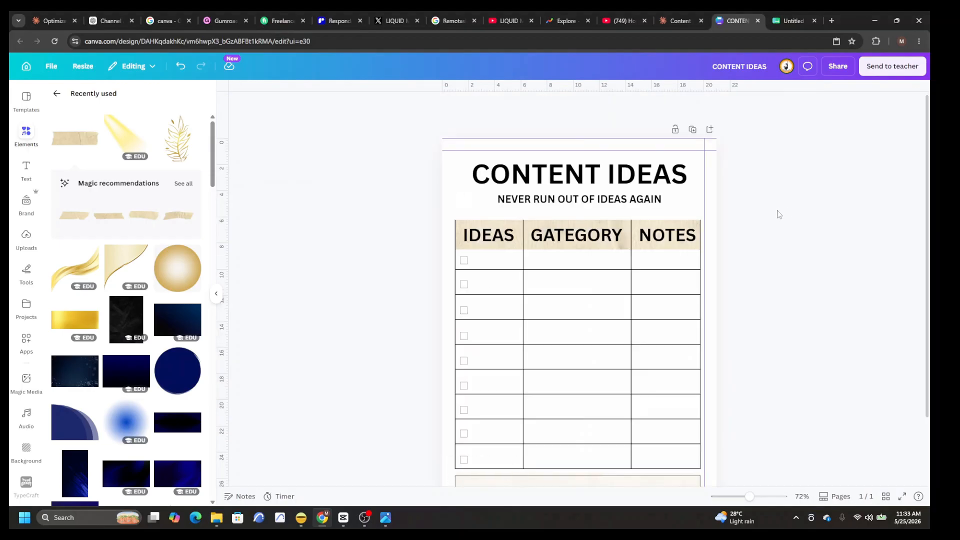
Step: Add the light bulb graphic from the recently used elements, shrink it and place it just before the CONTENT IDEAS title
{"action": "scroll", "coordinate": [75, 235], "scroll_direction": "down", "scroll_amount": 10}
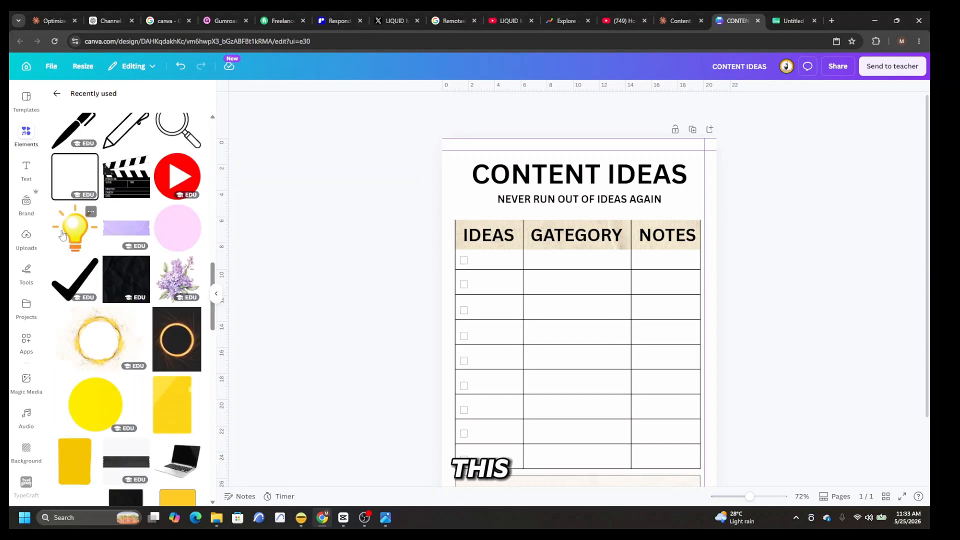
{"action": "left_click", "coordinate": [73, 234]}
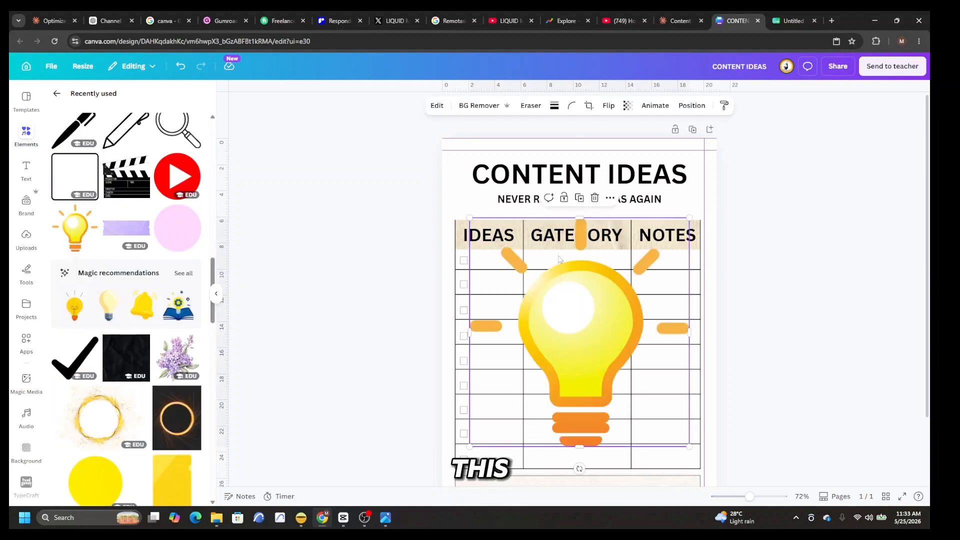
{"action": "left_click_drag", "start_coordinate": [468, 217], "coordinate": [636, 384]}
{"action": "left_click_drag", "start_coordinate": [642, 397], "coordinate": [546, 344]}
{"action": "left_click_drag", "start_coordinate": [557, 350], "coordinate": [459, 167]}
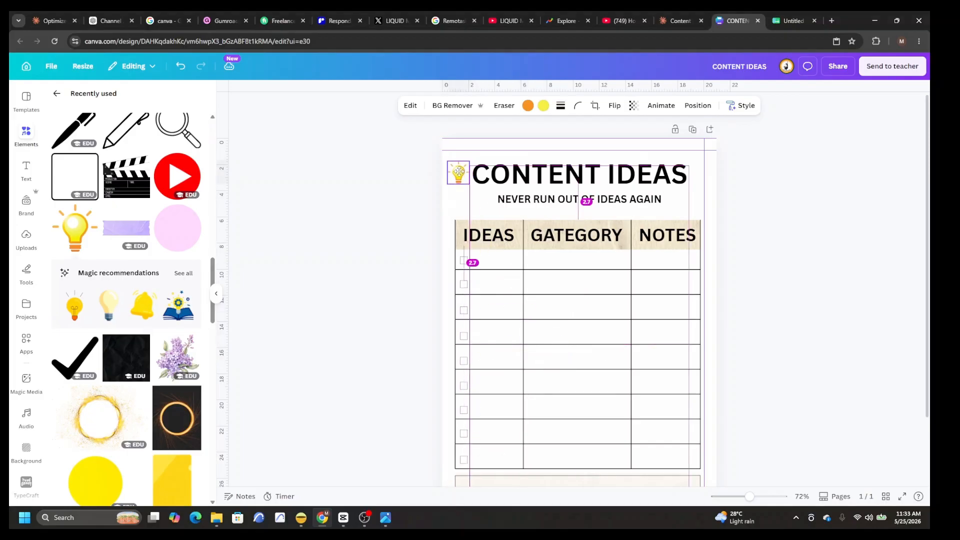
Step: Recolor the light bulb's yellow parts to the tape's beige and lower the bulb's transparency value
{"action": "left_click", "coordinate": [544, 106]}
{"action": "left_click", "coordinate": [132, 257]}
{"action": "left_click", "coordinate": [634, 106]}
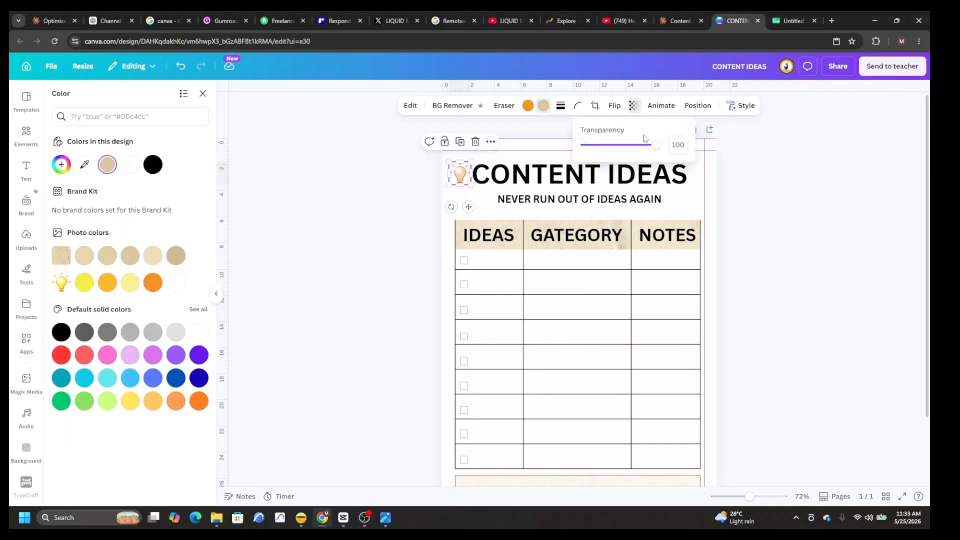
{"action": "left_click_drag", "start_coordinate": [654, 152], "coordinate": [649, 152]}
Step: Duplicate the heading tape strip, move the copy to the page's upper edge and widen it across the page
{"action": "right_click", "coordinate": [691, 229]}
{"action": "left_click", "coordinate": [726, 278]}
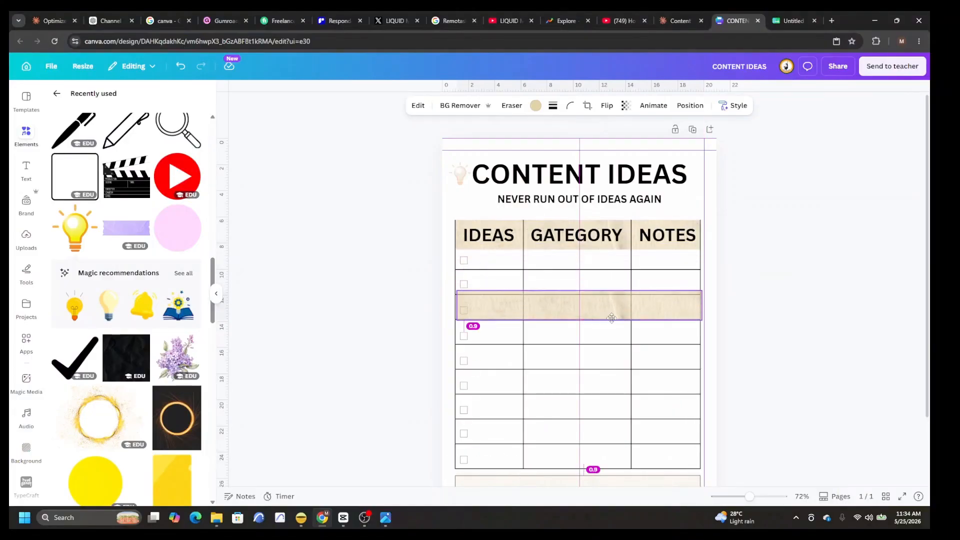
{"action": "left_click_drag", "start_coordinate": [579, 294], "coordinate": [571, 138]}
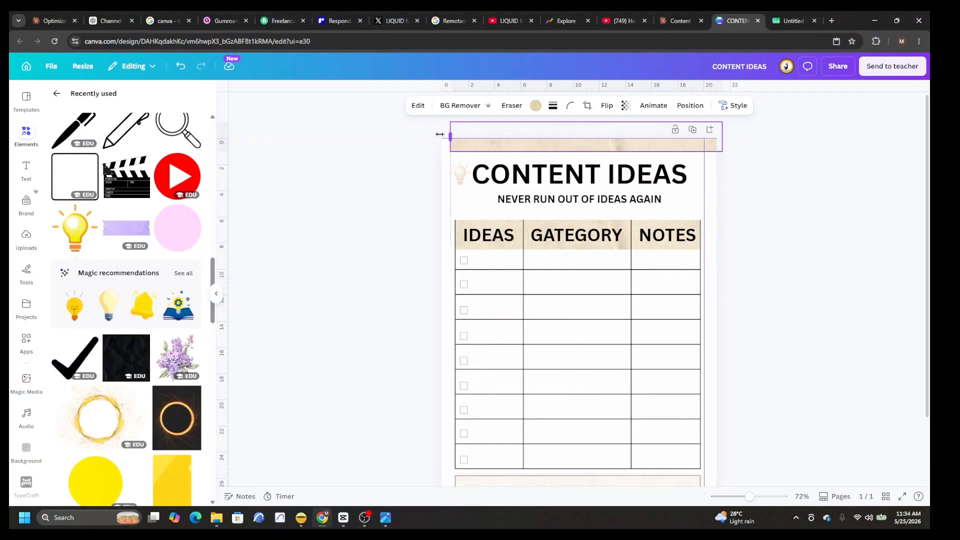
{"action": "left_click_drag", "start_coordinate": [440, 134], "coordinate": [433, 135]}
{"action": "left_click", "coordinate": [810, 238]}
Step: Add the gold curved corner ornament, shrink it into the page's upper-left corner, and place a rotated duplicate in the lower-right corner
{"action": "scroll", "coordinate": [811, 238], "scroll_direction": "down", "scroll_amount": 2}
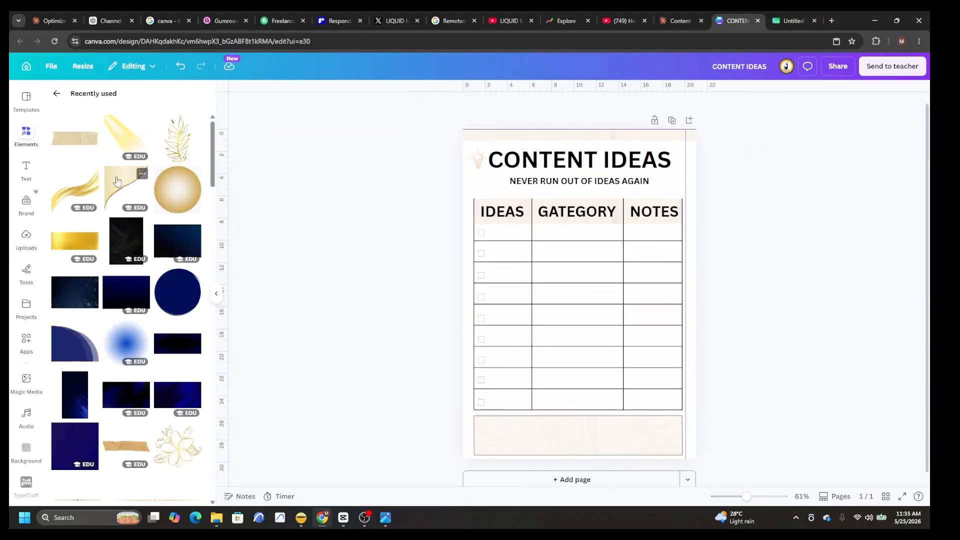
{"action": "left_click", "coordinate": [126, 188]}
{"action": "left_click_drag", "start_coordinate": [488, 196], "coordinate": [584, 272]}
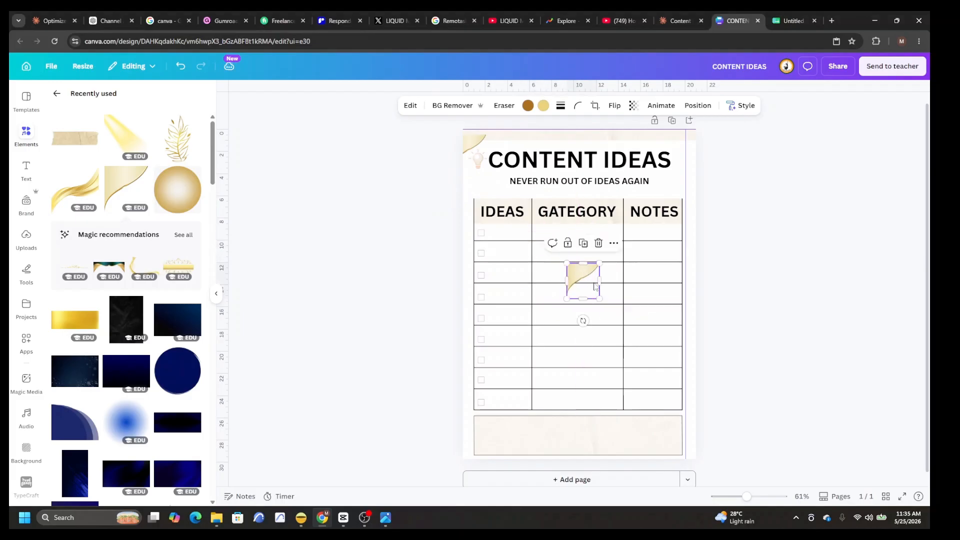
{"action": "left_click_drag", "start_coordinate": [583, 321], "coordinate": [568, 251]}
{"action": "left_click_drag", "start_coordinate": [588, 286], "coordinate": [703, 460]}
Step: Add the gold leaf branch, enlarge it to cover the whole page and send it to the back
{"action": "left_click", "coordinate": [177, 138]}
{"action": "left_click_drag", "start_coordinate": [543, 229], "coordinate": [325, 157]}
{"action": "left_click_drag", "start_coordinate": [658, 436], "coordinate": [734, 477]}
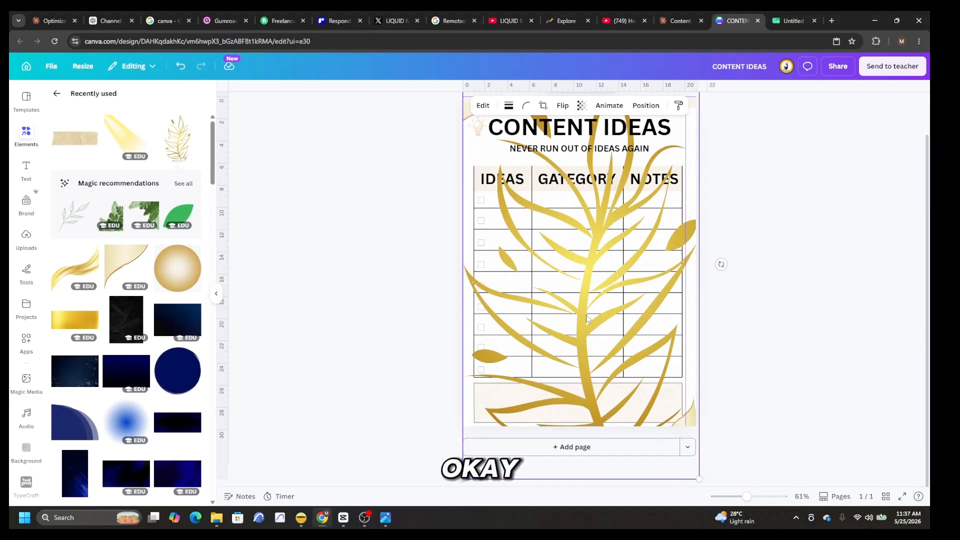
{"action": "left_click", "coordinate": [646, 106]}
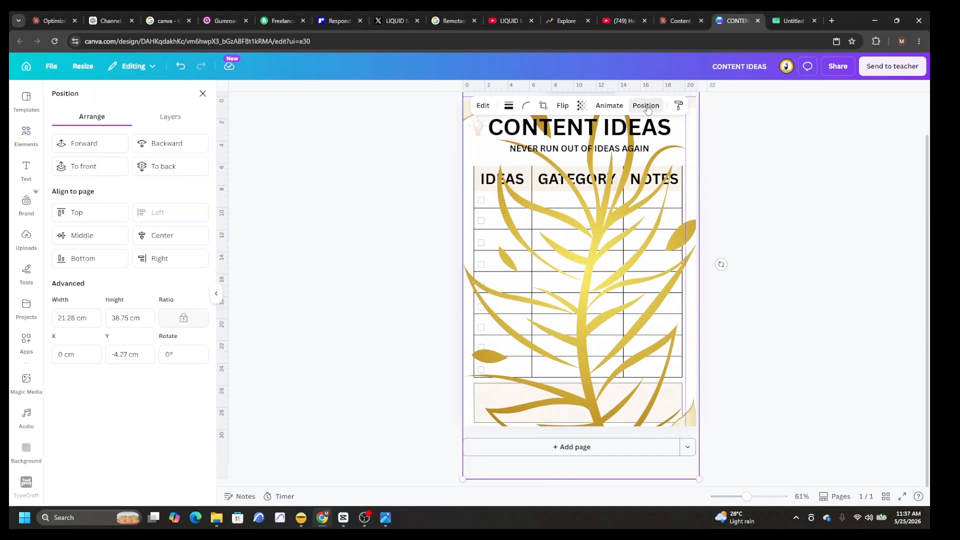
{"action": "left_click", "coordinate": [164, 170]}
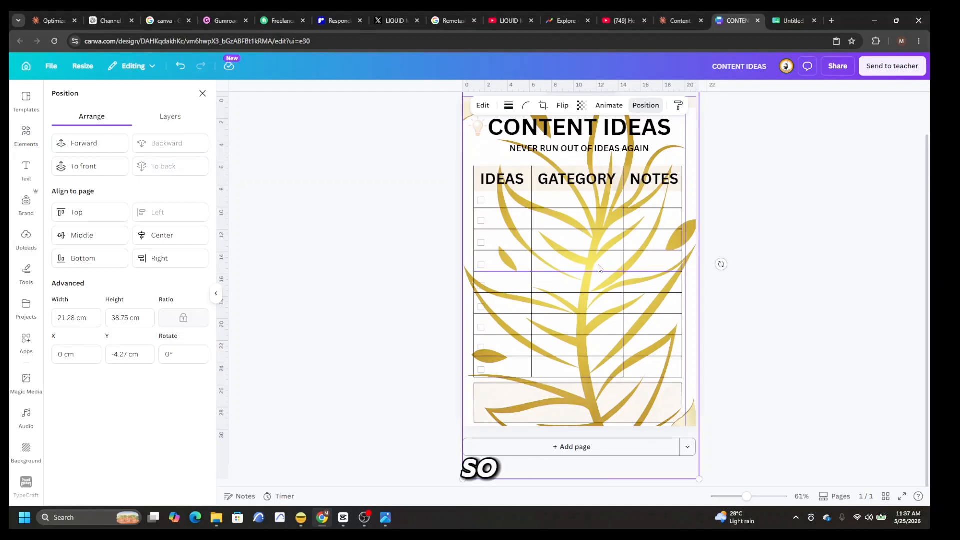
Step: Lower the leaf branch's transparency value so that it fades into the page background
{"action": "left_click", "coordinate": [581, 105]}
{"action": "left_click_drag", "start_coordinate": [607, 145], "coordinate": [535, 145]}
{"action": "left_click", "coordinate": [845, 283]}
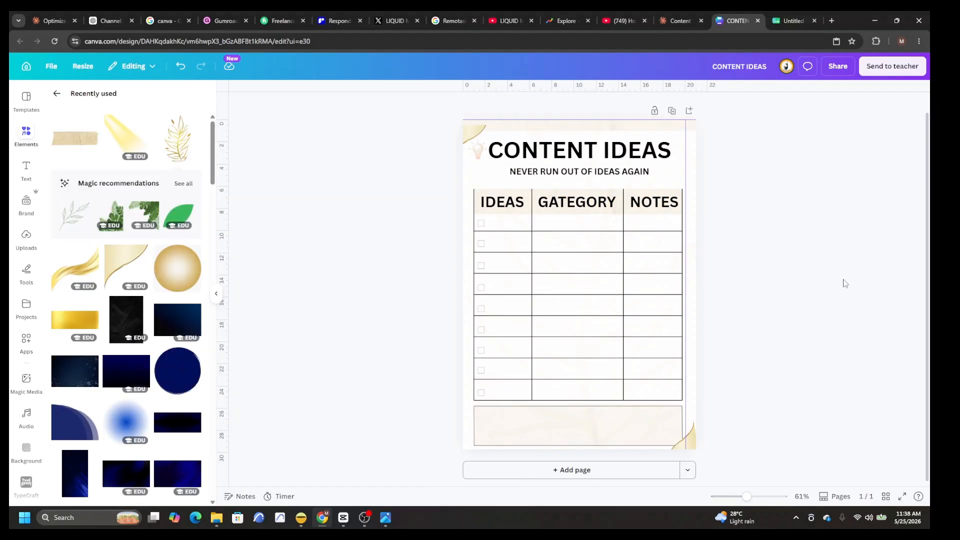
Step: Switch to the Google Sheets income table and enter a DAILY row with the value 2 below PRODUCT PRICE
{"action": "mouse_move", "coordinate": [385, 518]}
{"action": "left_click", "coordinate": [368, 429]}
{"action": "left_click", "coordinate": [790, 21]}
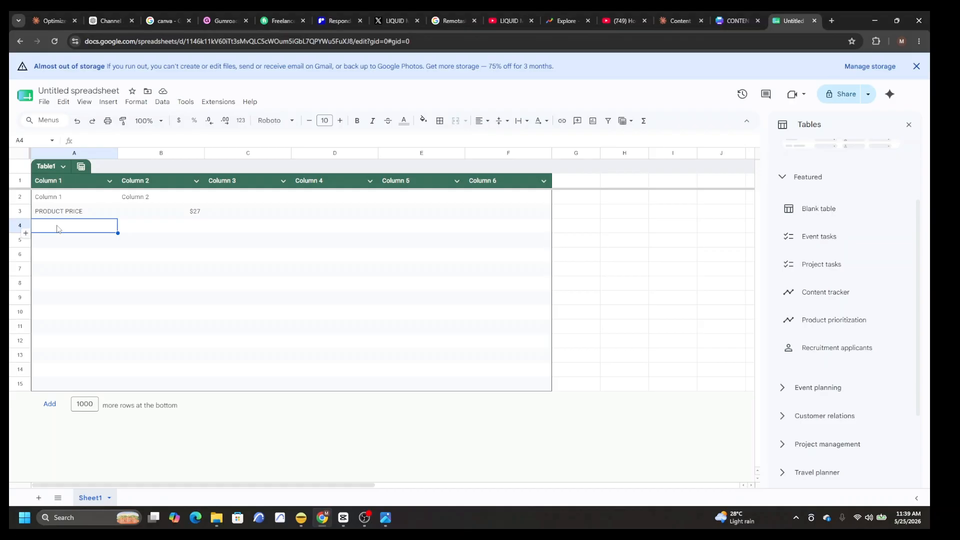
{"action": "type", "text": "DAILY"}
{"action": "left_click", "coordinate": [134, 230]}
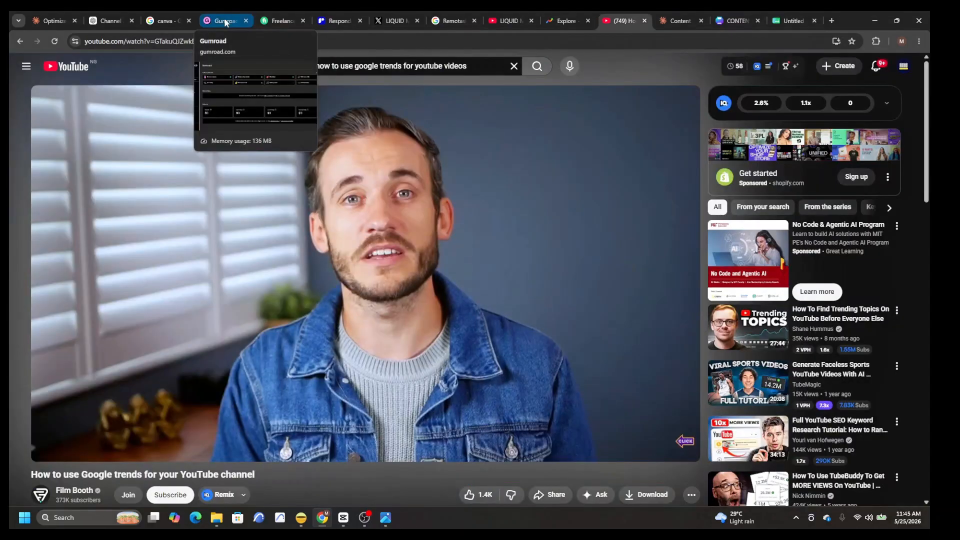
Step: Switch to the Gumroad dashboard and open its Library page
{"action": "left_click", "coordinate": [228, 21]}
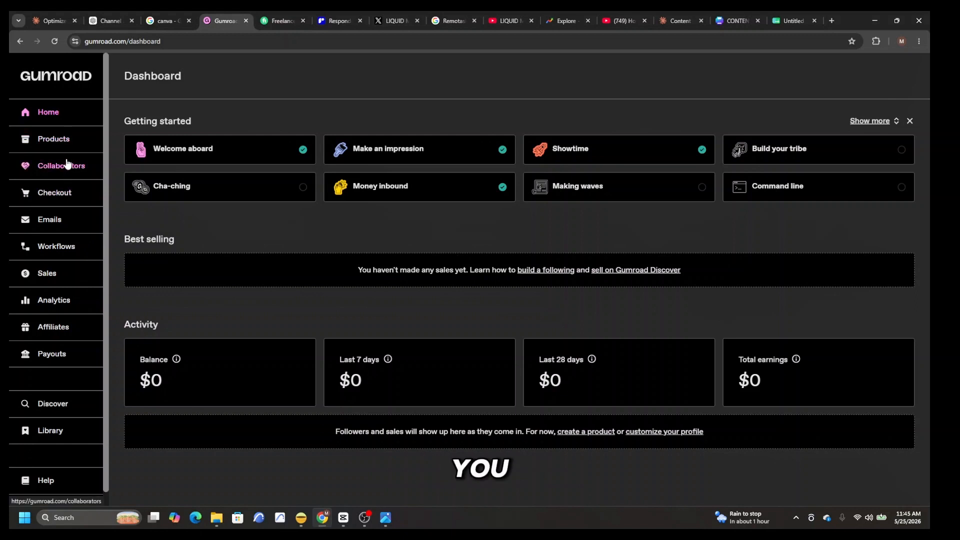
{"action": "left_click", "coordinate": [58, 431]}
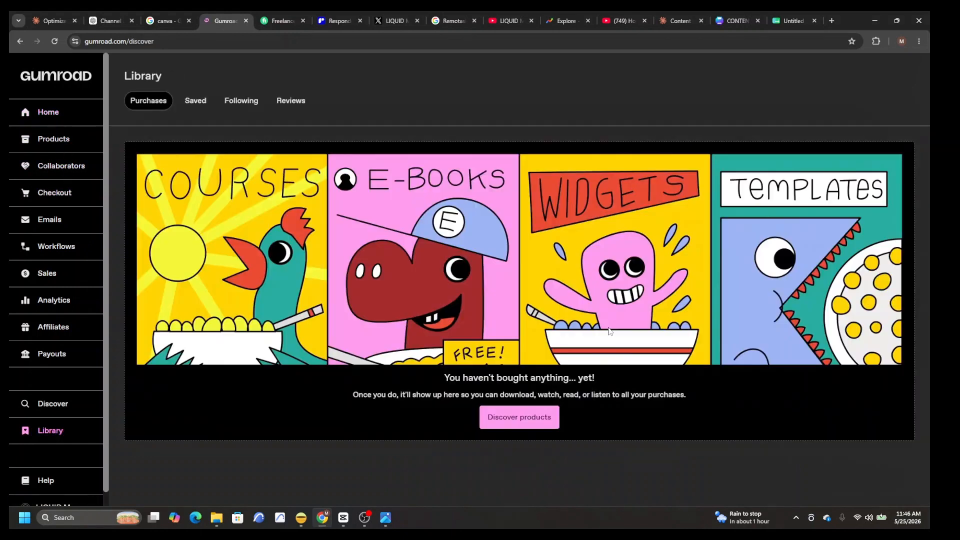
Step: Open Gumroad's Discover marketplace and look through the trending products on the market with their prices and ratings
{"action": "left_click", "coordinate": [521, 416]}
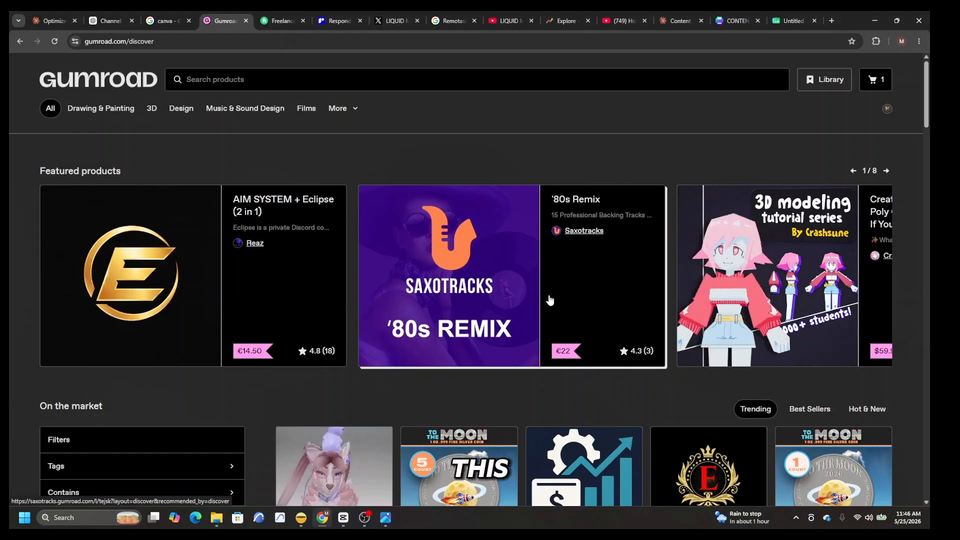
{"action": "scroll", "coordinate": [550, 300], "scroll_direction": "down", "scroll_amount": 3}
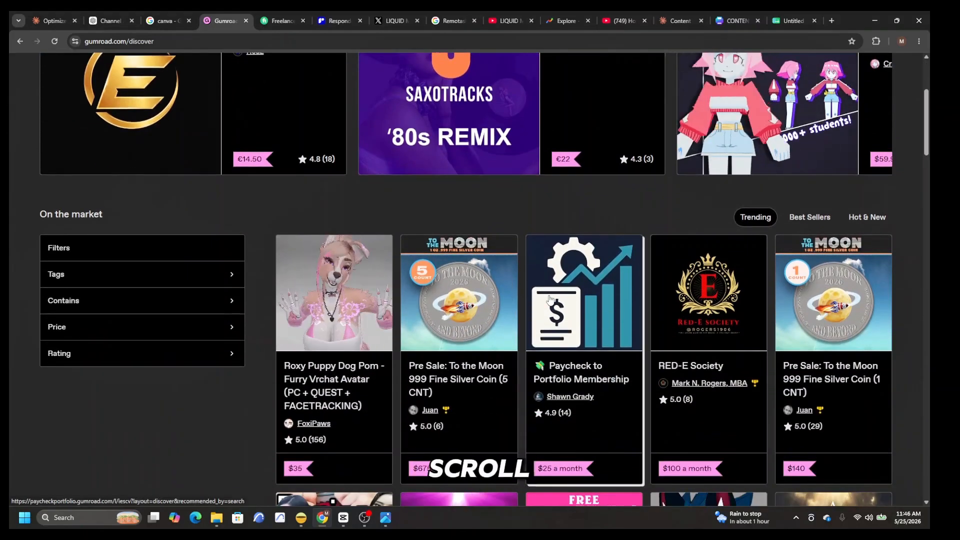
{"action": "scroll", "coordinate": [550, 299], "scroll_direction": "down", "scroll_amount": 3}
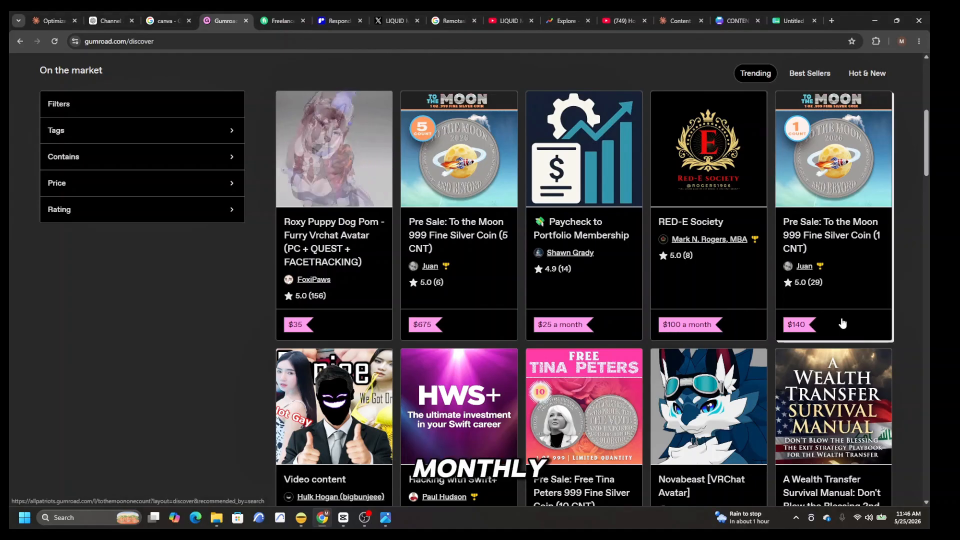
{"action": "scroll", "coordinate": [699, 367], "scroll_direction": "down", "scroll_amount": 5}
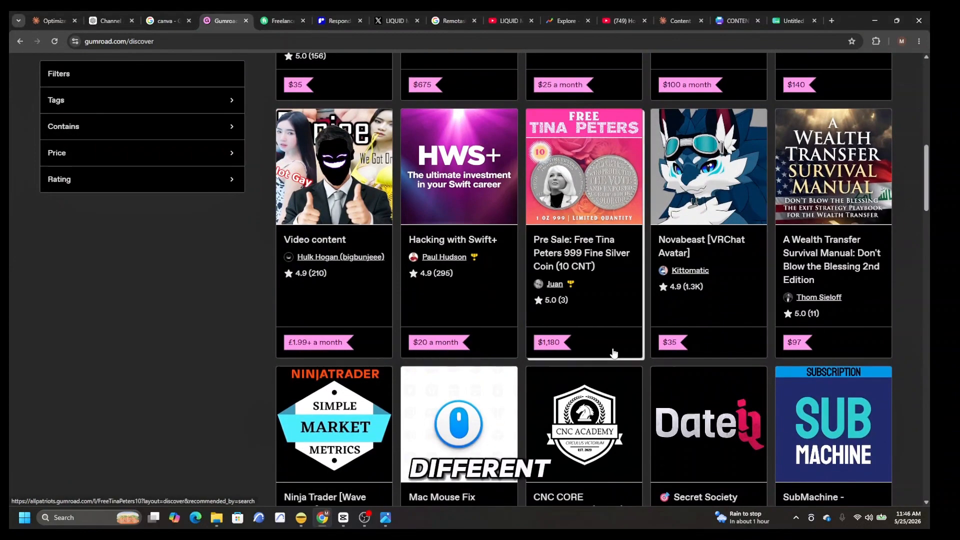
{"action": "scroll", "coordinate": [603, 345], "scroll_direction": "down", "scroll_amount": 5}
{"action": "scroll", "coordinate": [603, 346], "scroll_direction": "up", "scroll_amount": 1}
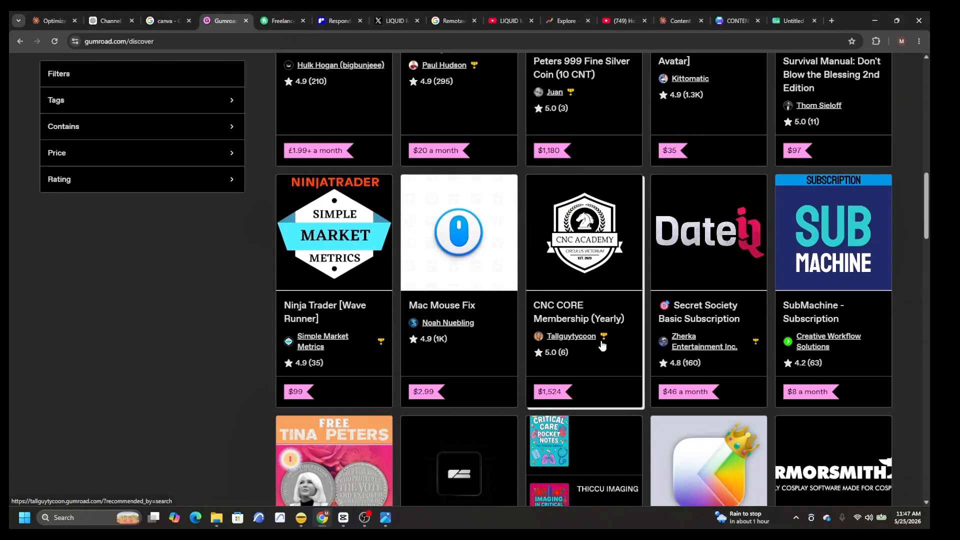
{"action": "scroll", "coordinate": [579, 343], "scroll_direction": "up", "scroll_amount": 3}
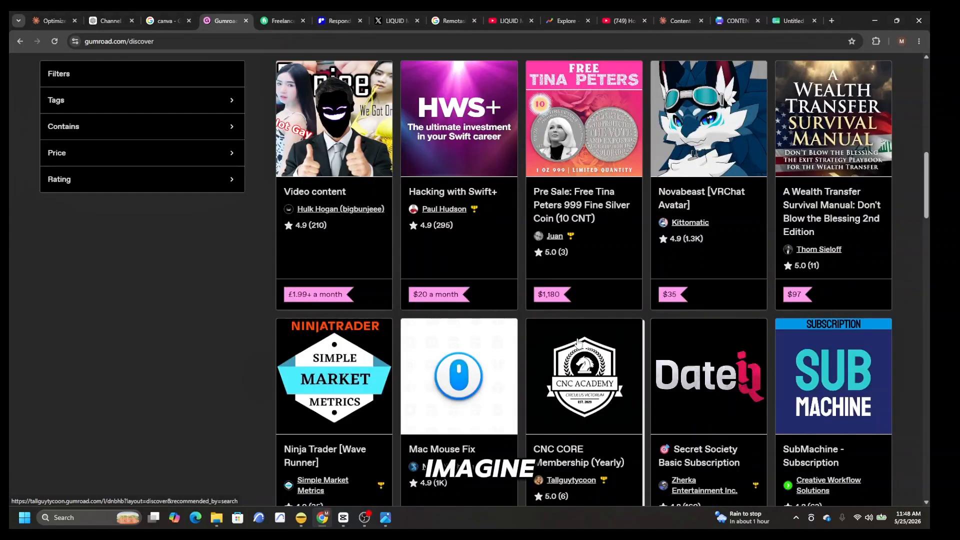